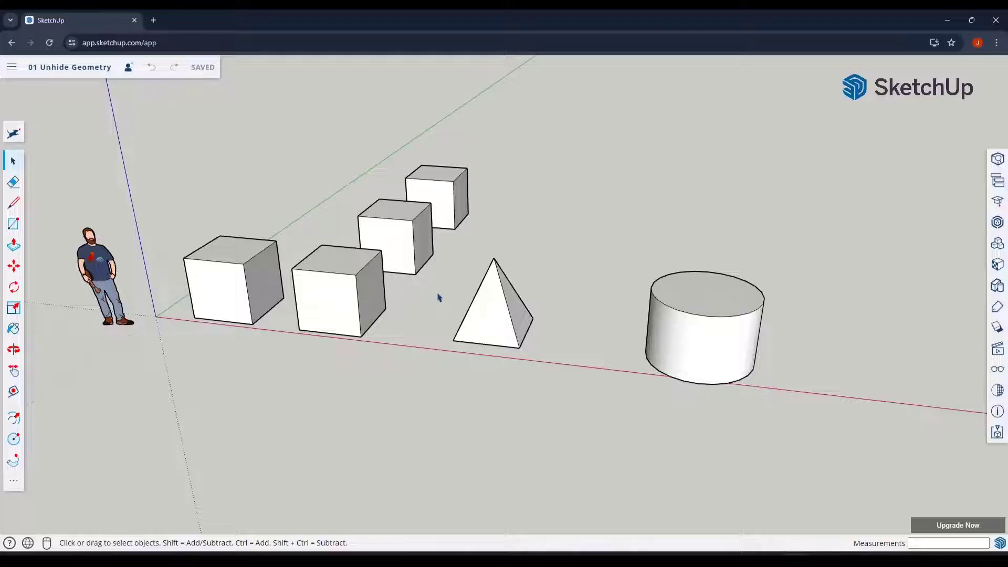
Step: Hide the front face of the cube nearest the origin
scroll(570, 286, "down", 2)
scroll(301, 270, "up", 1)
middle_click_drag(303, 271, 313, 266)
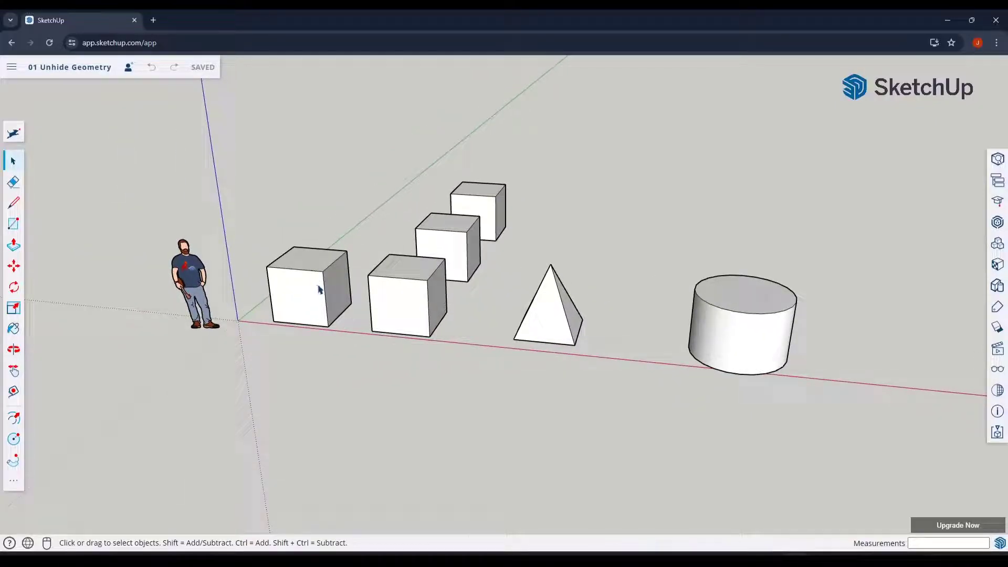
left_click(310, 292)
scroll(276, 289, "up", 2)
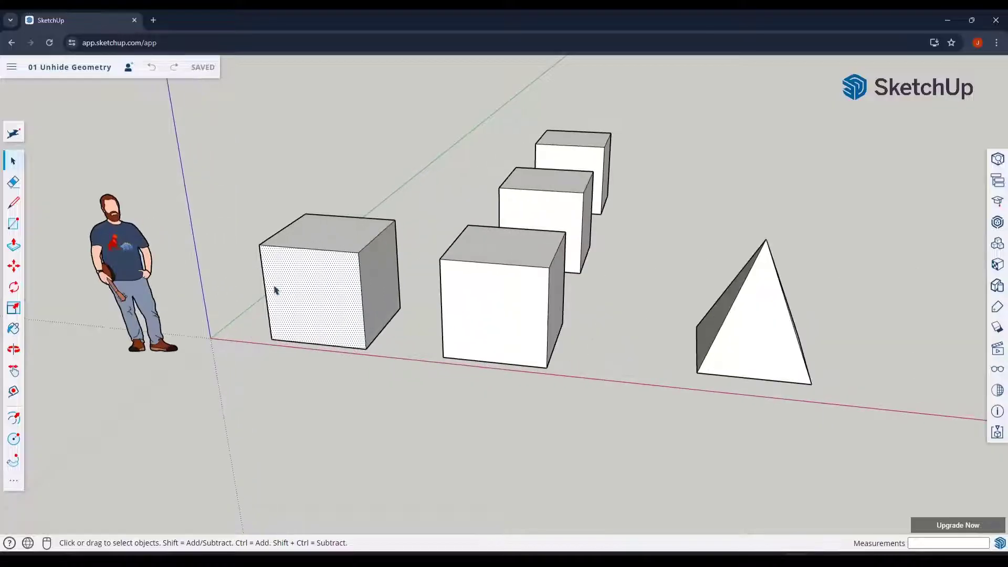
right_click(295, 275)
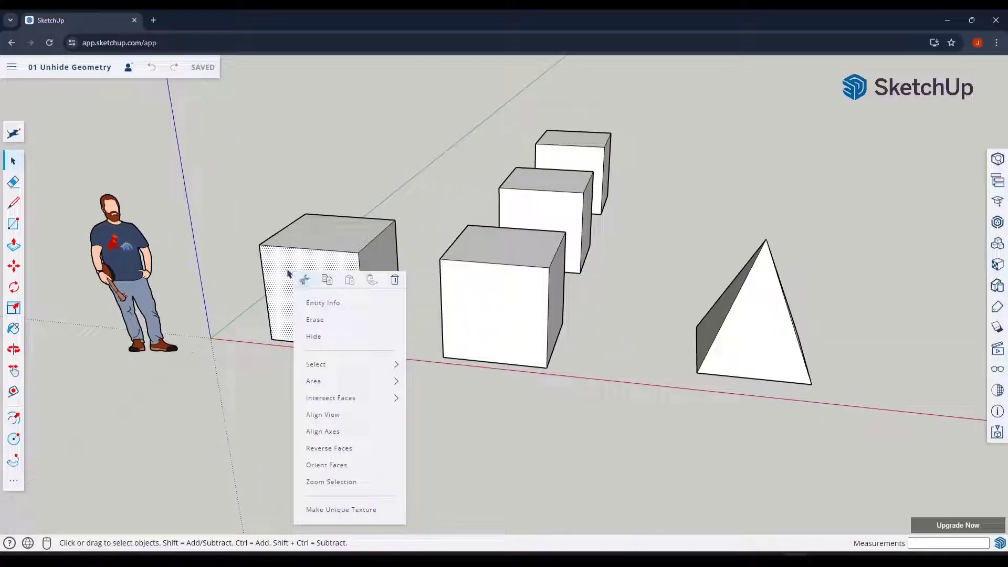
left_click(313, 336)
middle_click_drag(328, 301, 317, 250)
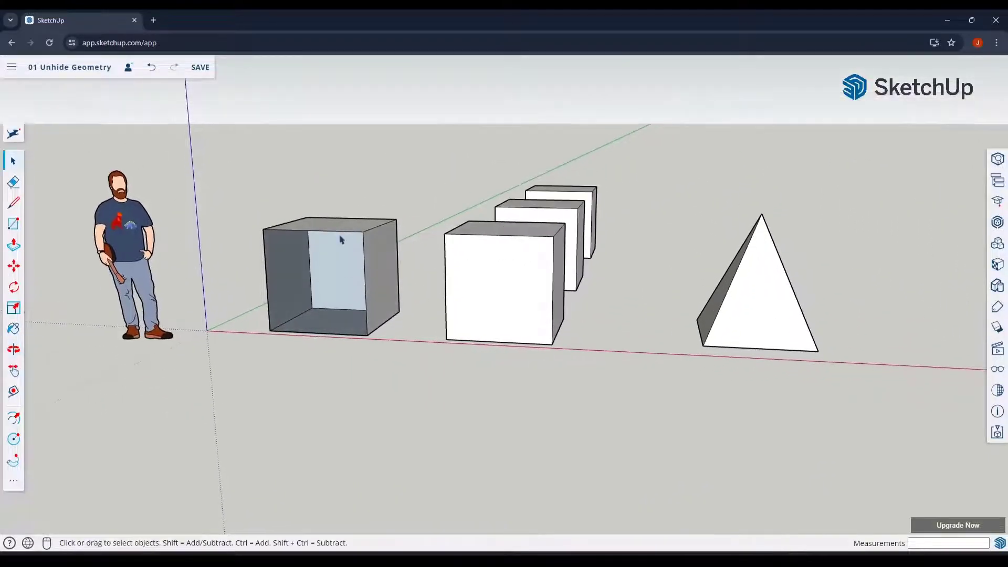
middle_click_drag(379, 281, 341, 279)
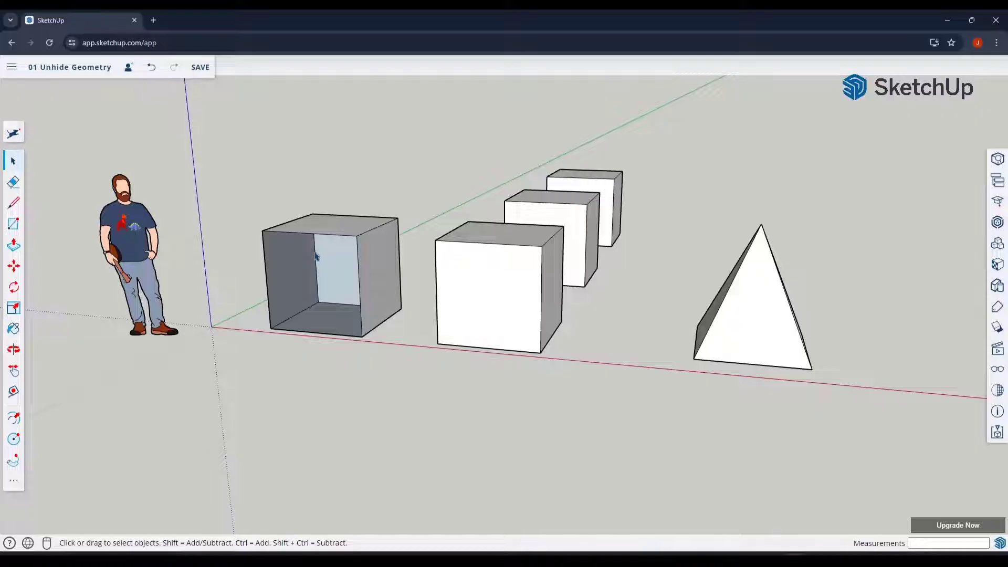
right_click(340, 268)
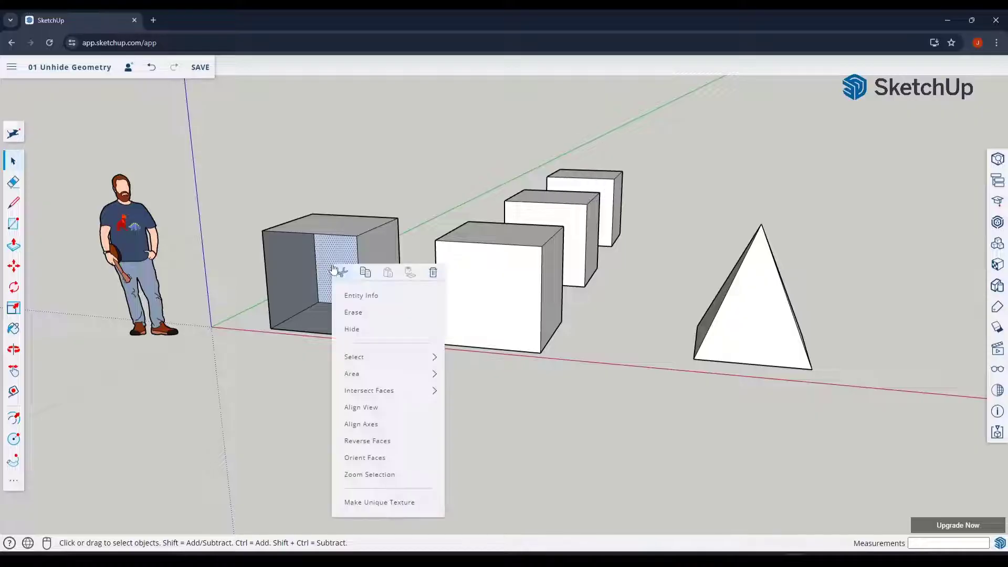
right_click(232, 270)
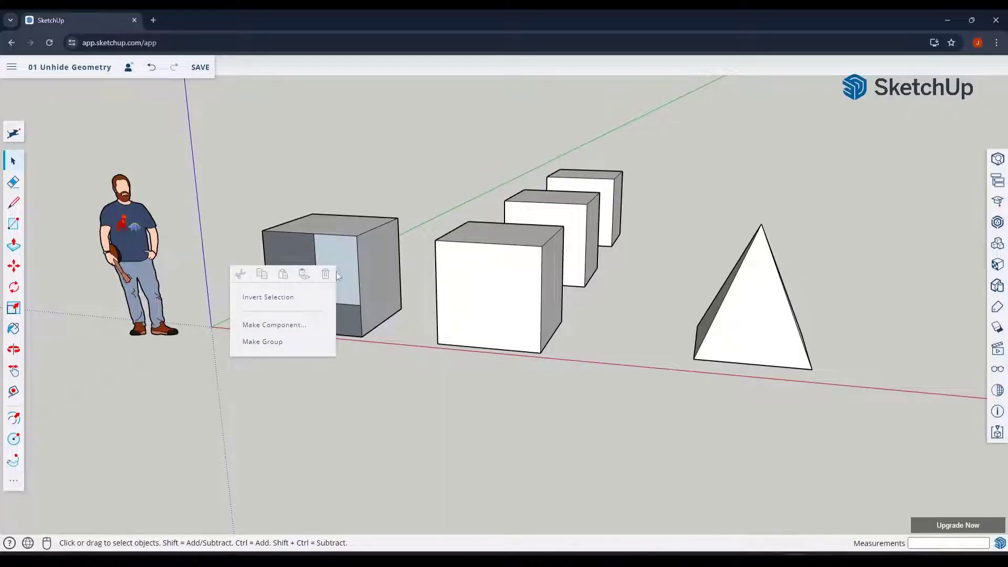
right_click(285, 411)
right_click(237, 312)
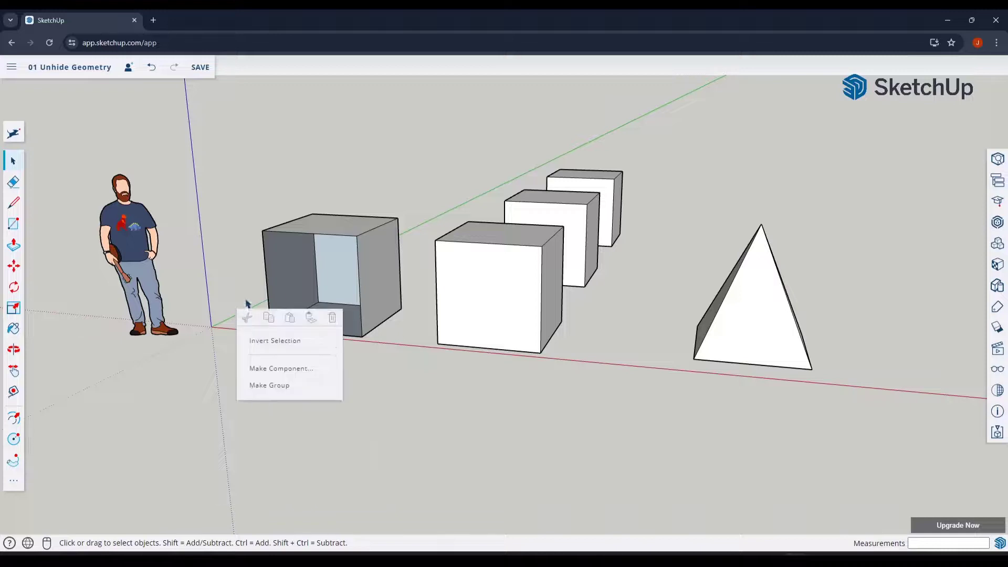
left_click(234, 221)
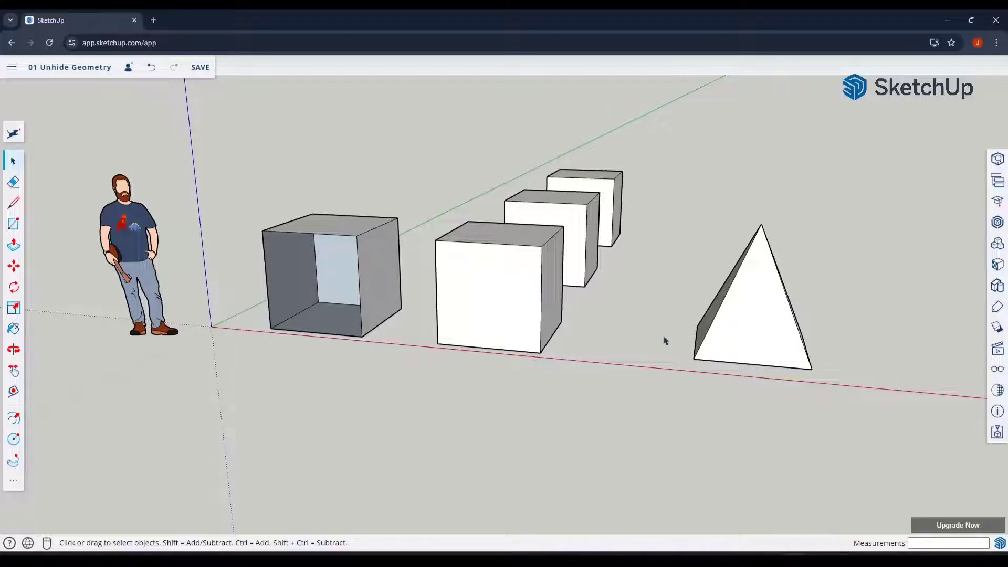
Step: Unhide all hidden geometry through the Display options
left_click(995, 372)
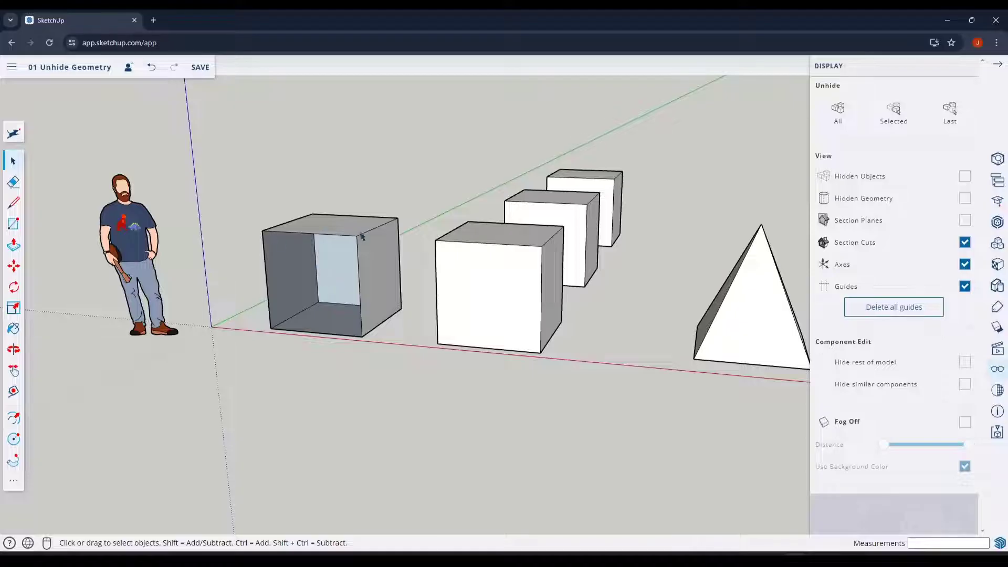
left_click(839, 111)
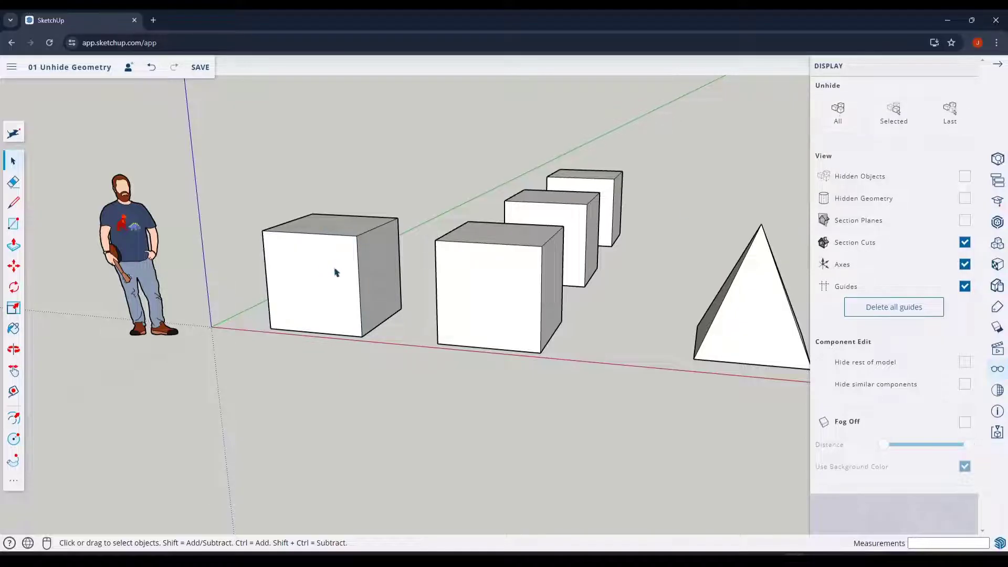
mouse_move(336, 273)
middle_mouse_down()
mouse_move(309, 306)
mouse_move(327, 267)
middle_mouse_up()
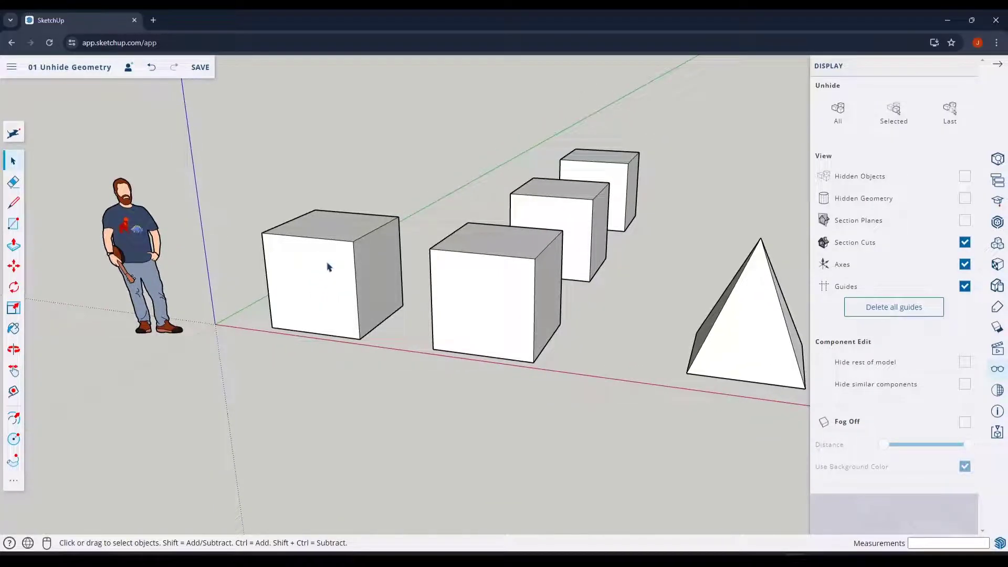
Step: Hide the first cube's front face, the neighbouring cube and the pyramid's front face together, and unhide all
left_click(328, 273)
scroll(329, 272, "down", 2)
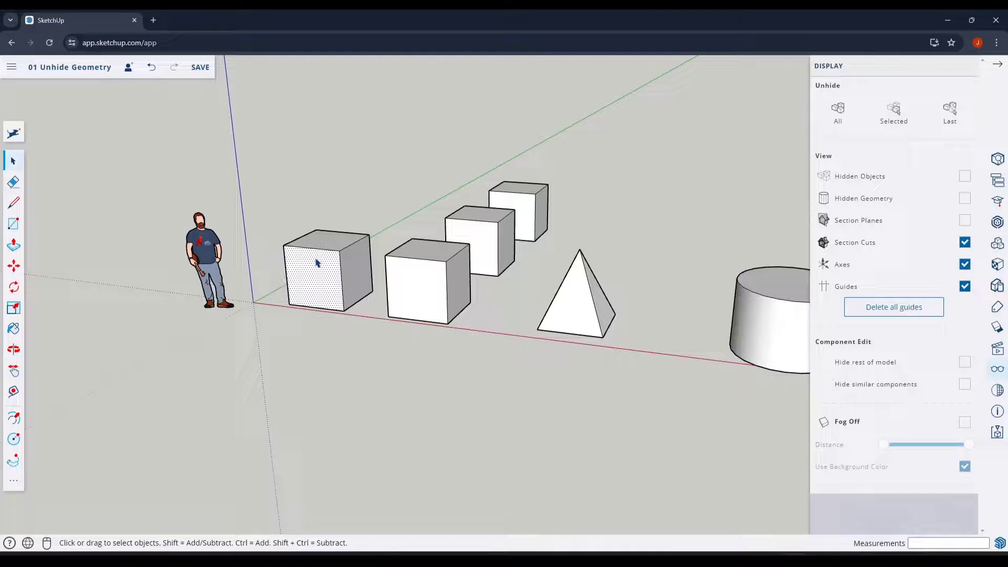
left_click(423, 278, "shift")
left_click(580, 295, "shift")
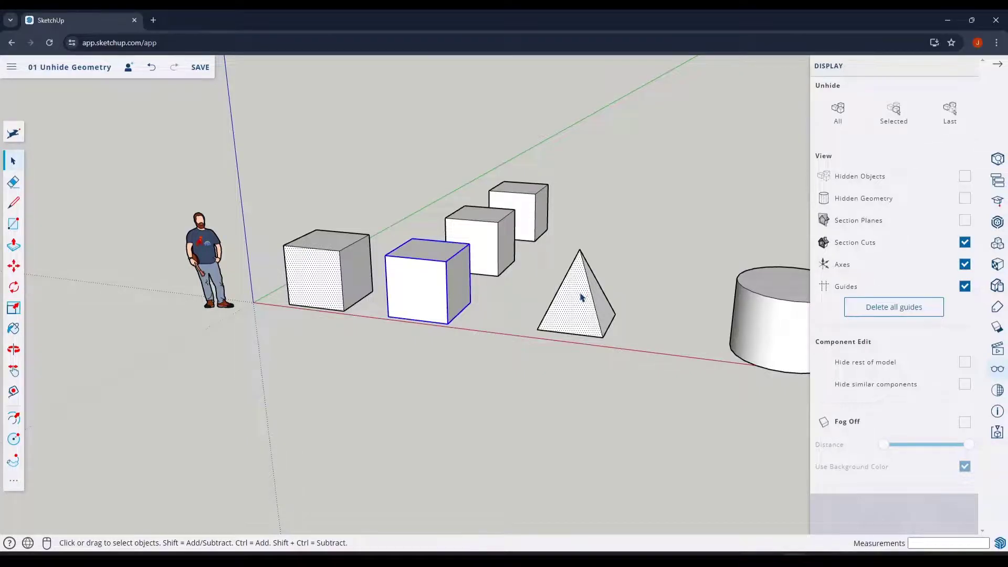
right_click(580, 296)
left_click(603, 321)
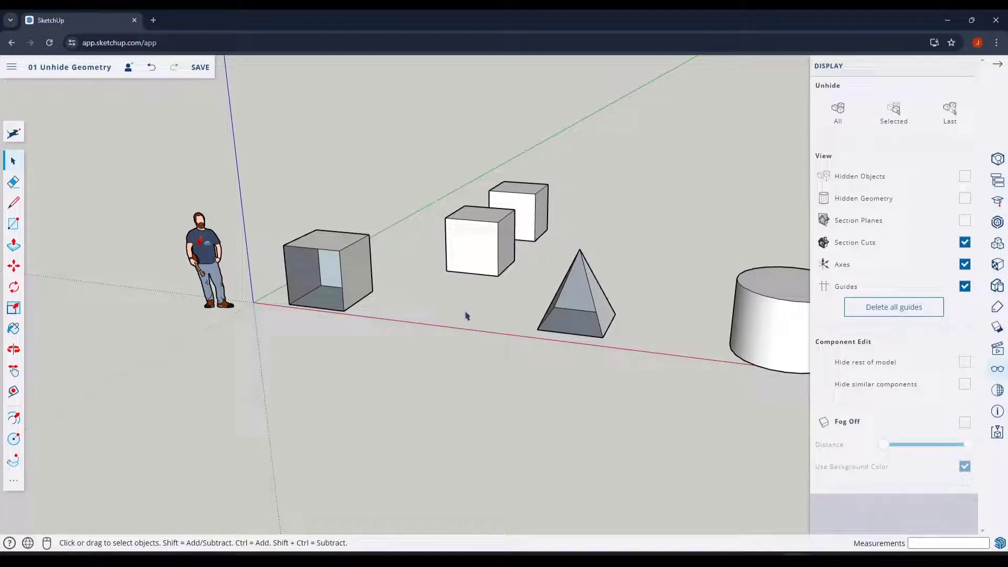
left_click(841, 119)
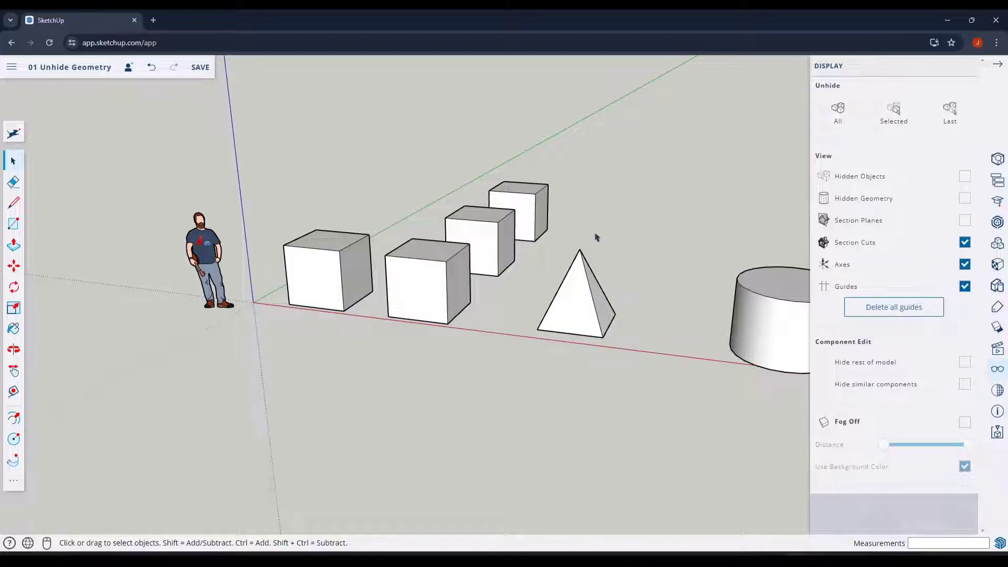
Step: Hide the second cube along the red axis and the farthest cube separately, and restore them with Unhide Last
middle_click_drag(424, 289, 424, 285)
left_click(400, 272)
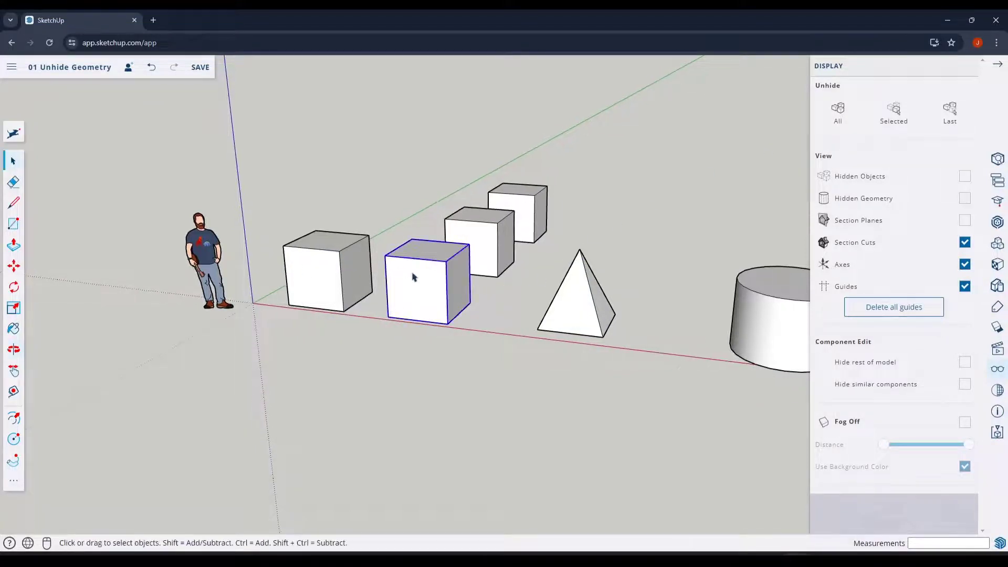
right_click(412, 277)
left_click(430, 312)
right_click(534, 205)
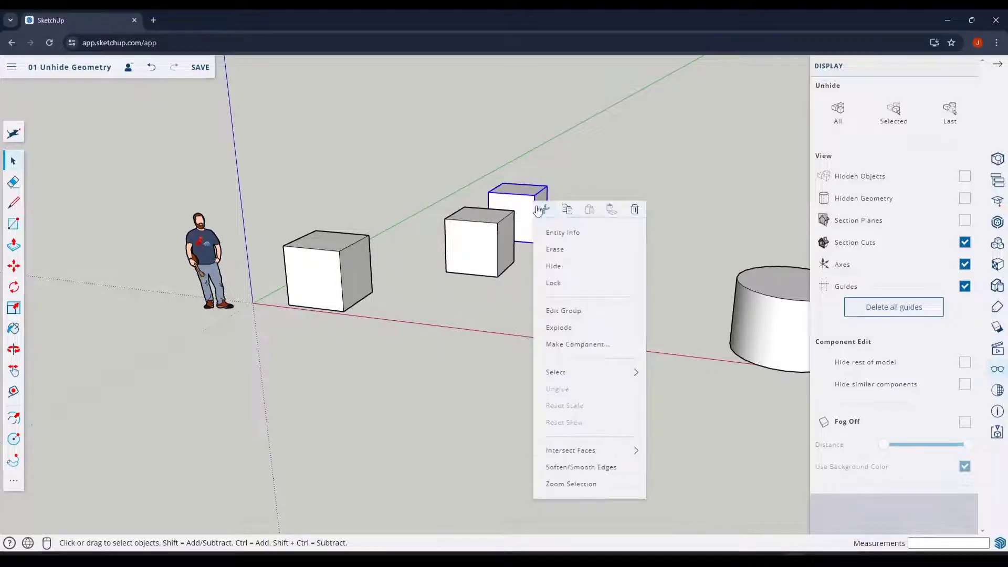
left_click(557, 267)
left_click(950, 113)
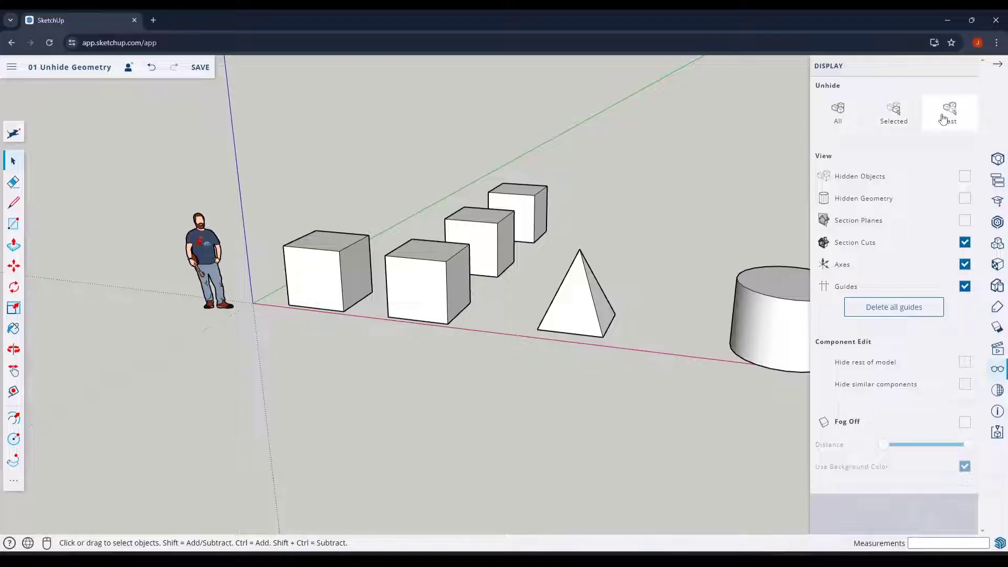
Step: Hide the middle cube of the receding row and the second cube along the red axis, one at a time
left_click(482, 237)
right_click(489, 247)
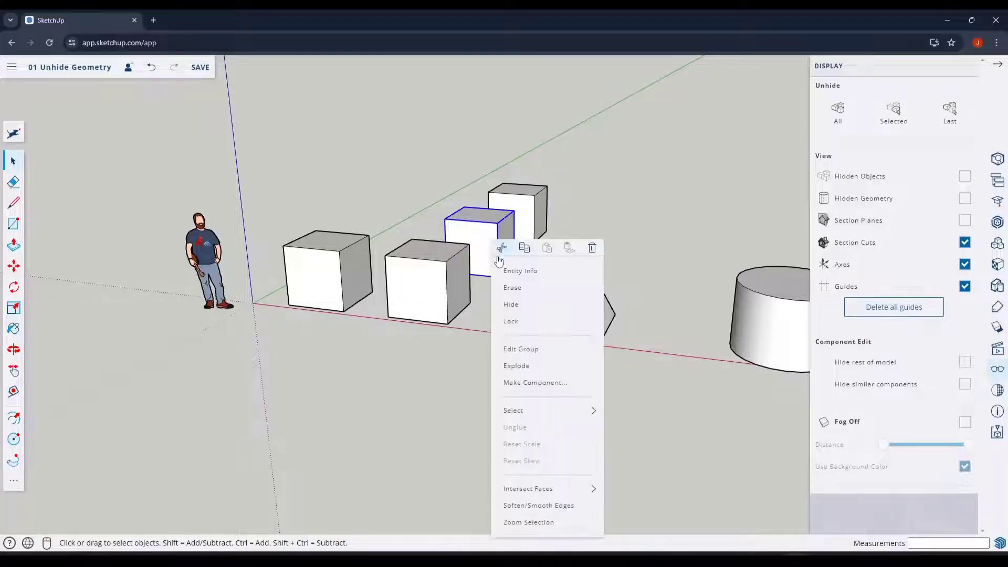
left_click(512, 305)
right_click(405, 286)
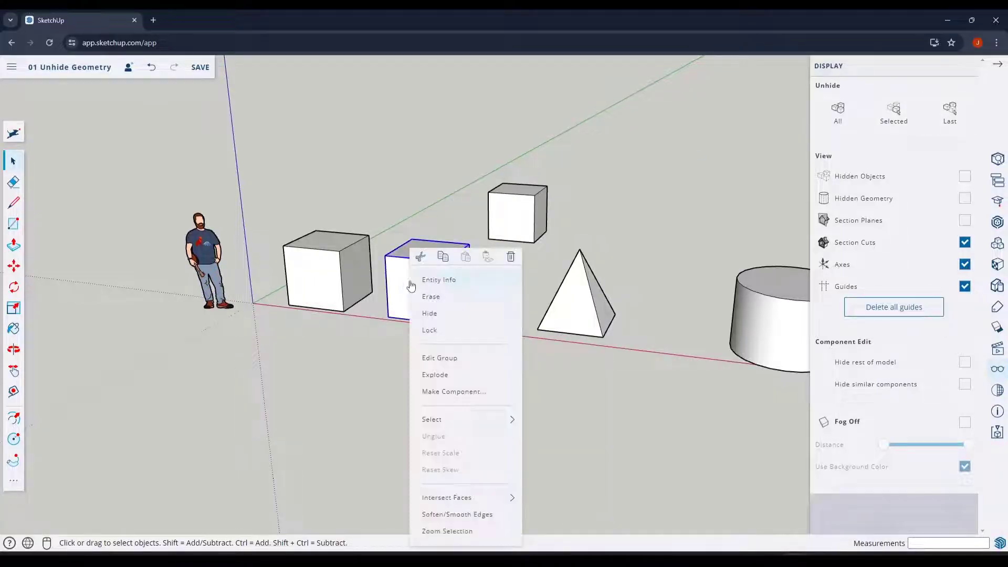
left_click(436, 318)
Step: Hide the front faces of the pyramid and the first cube separately, and restore the hidden geometry with Unhide Last
right_click(556, 312)
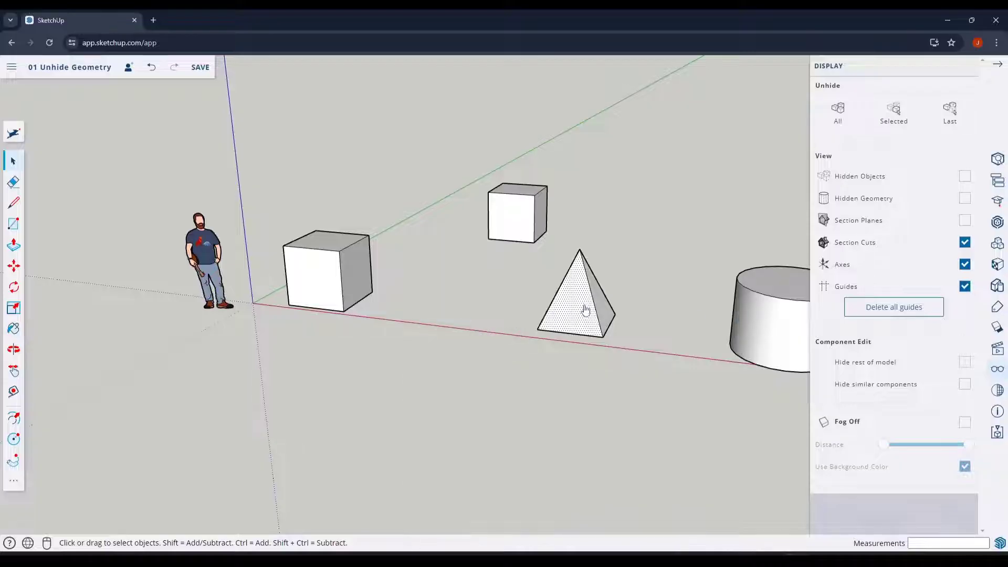
left_click(607, 362)
right_click(294, 266)
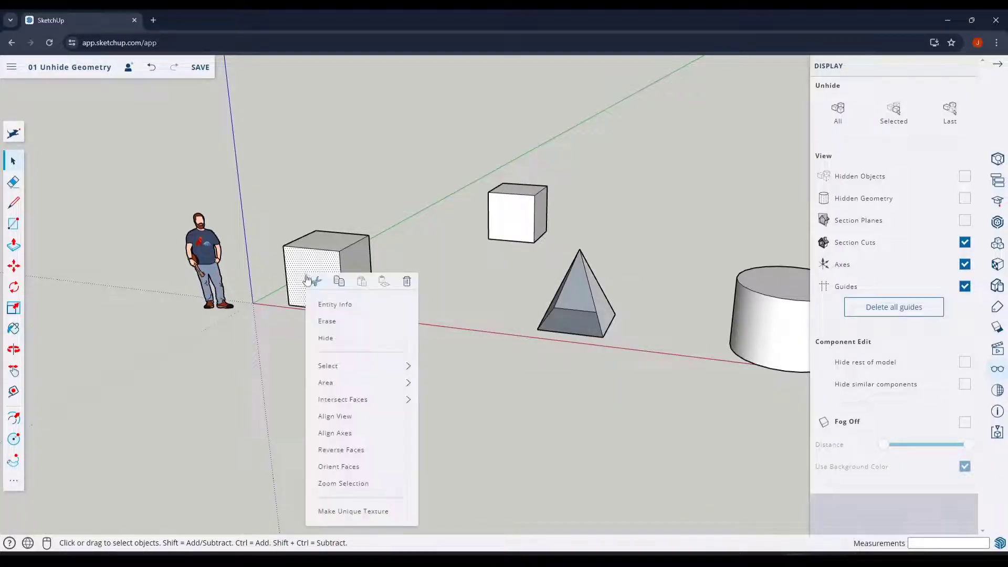
left_click(326, 339)
left_click(948, 116)
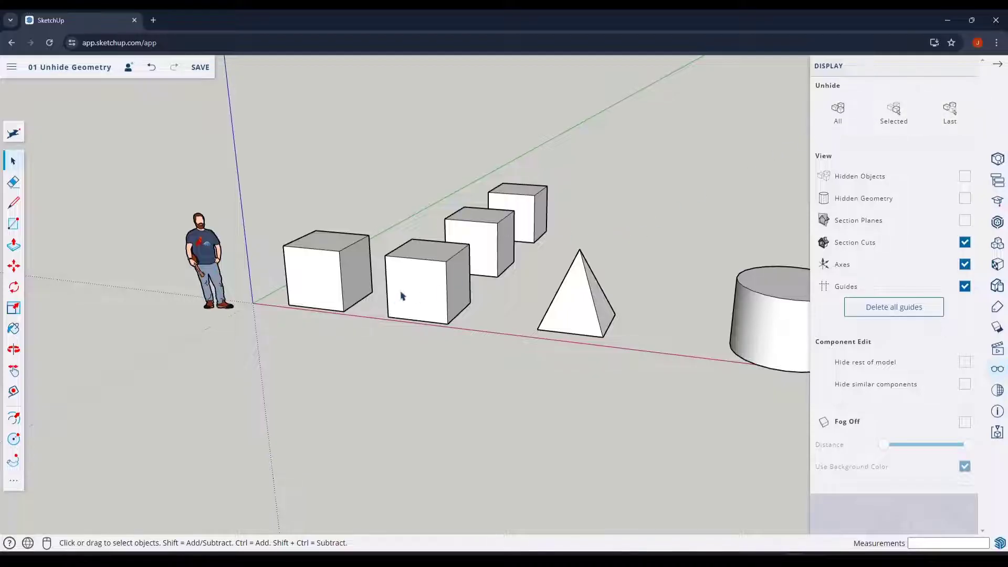
Step: Hide the three edges meeting at the upper front corner of the cube nearest the origin
mouse_move(402, 295)
middle_mouse_down()
mouse_move(405, 281)
mouse_move(405, 315)
mouse_move(414, 300)
middle_mouse_up()
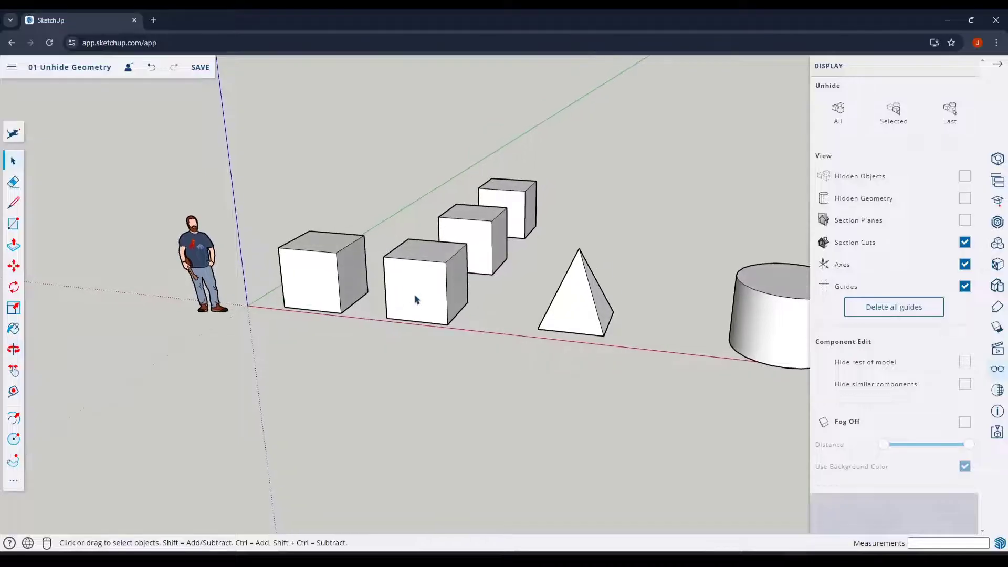
scroll(415, 293, "up", 1)
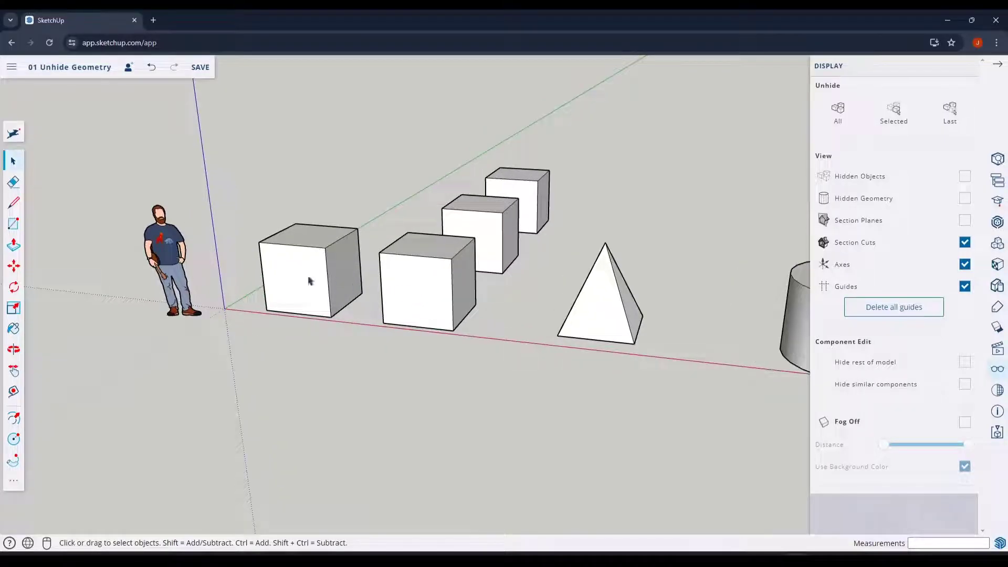
scroll(295, 244, "up", 3)
left_click(305, 232)
left_click(360, 263, "shift")
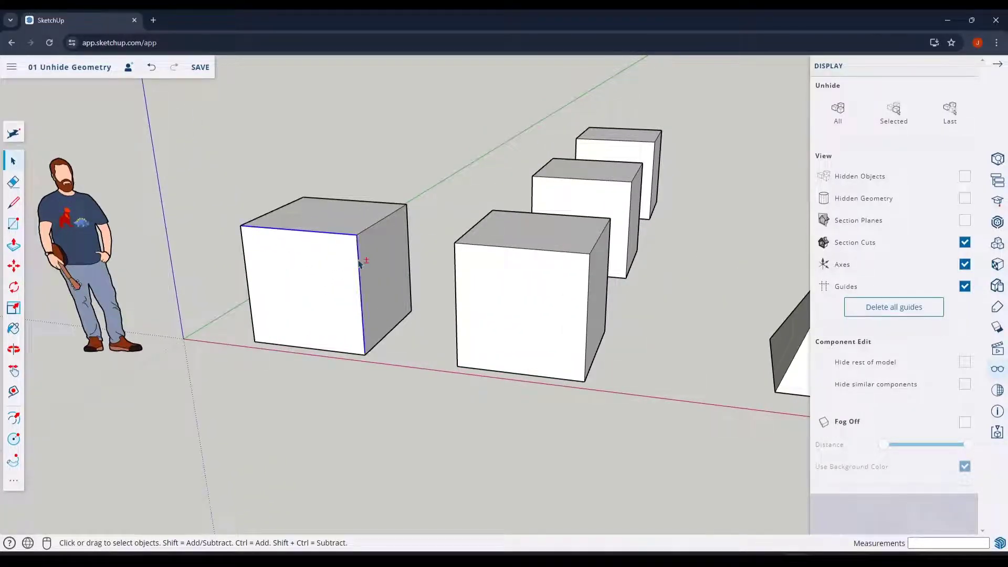
left_click(367, 229, "shift")
right_click(367, 231)
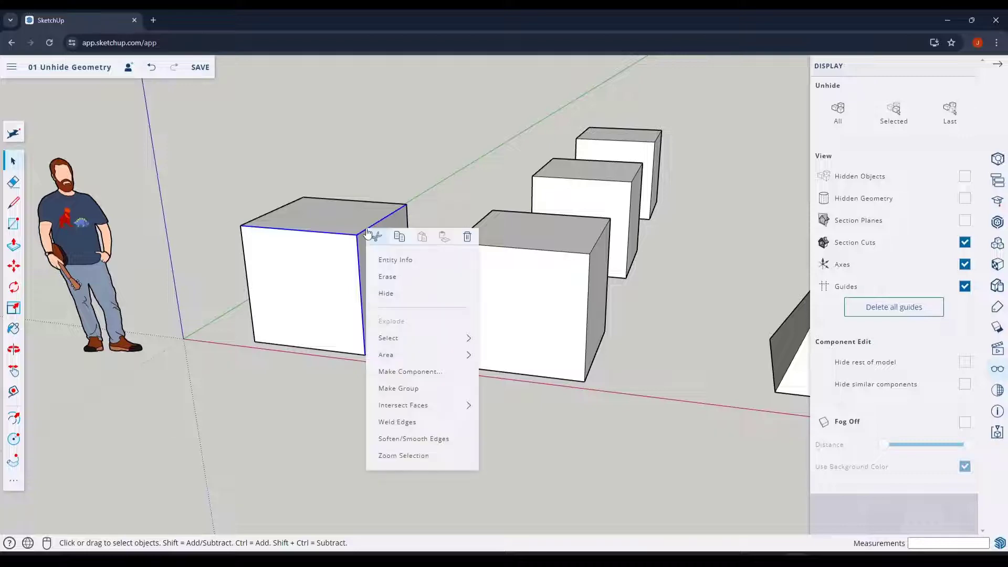
left_click(388, 294)
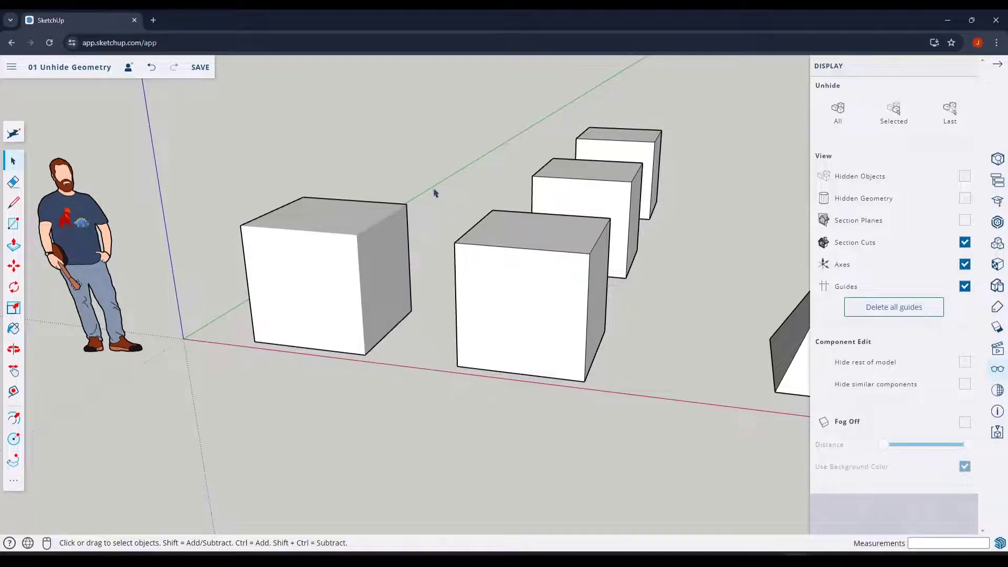
Step: Examine the first cube's faces around the hidden edges by selecting them individually, and unhide the three edges
middle_click_drag(434, 193, 402, 227)
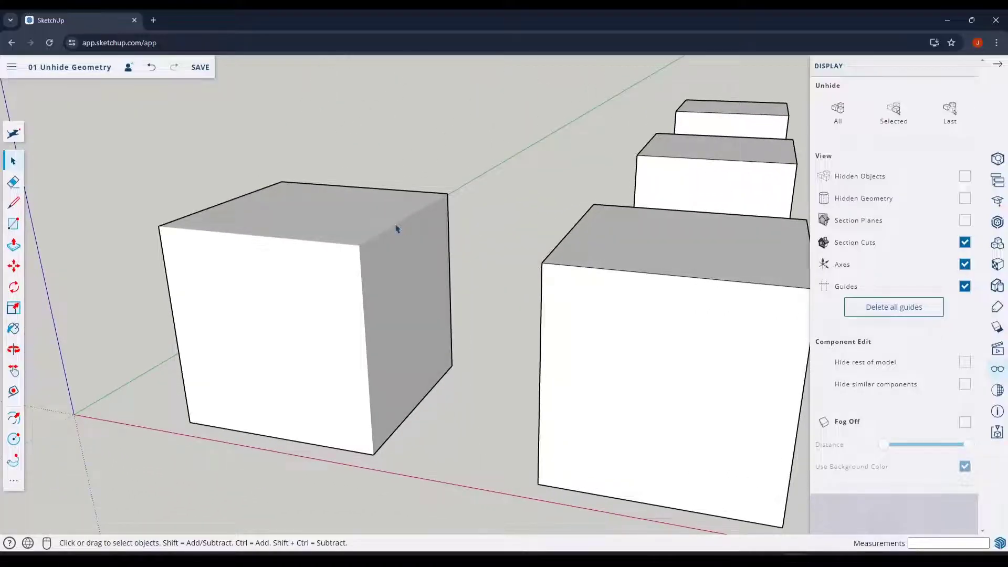
left_click(335, 242)
left_click(332, 260)
left_click(410, 261)
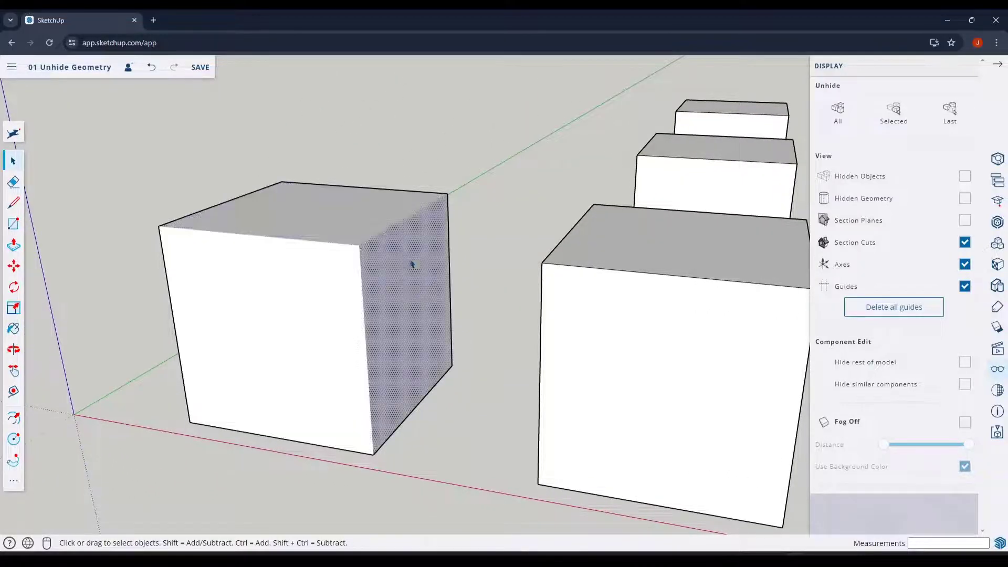
left_click(510, 194)
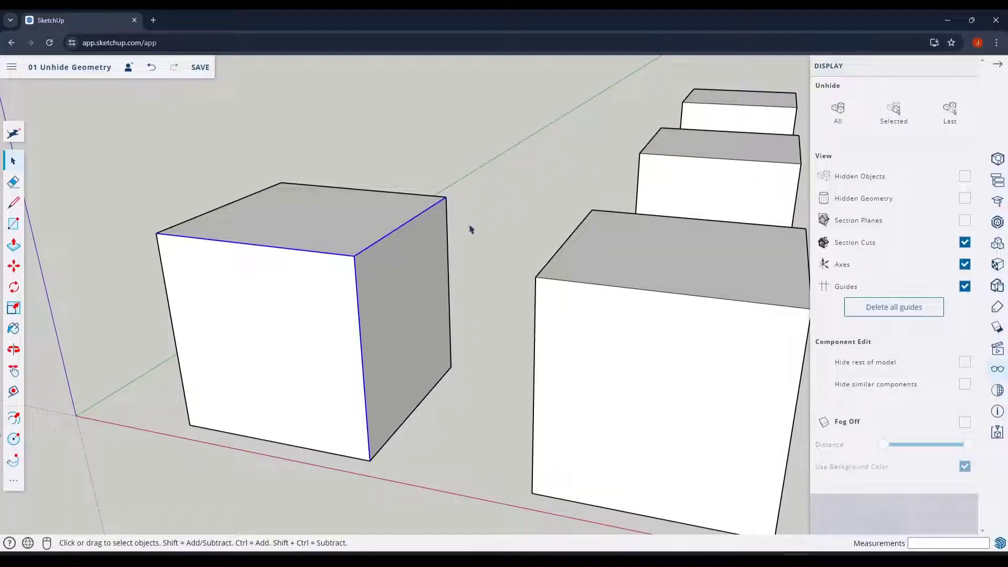
Step: Select all connected faces and edges of the ungrouped cube nearest the origin and hide them together
scroll(293, 198, "down", 5)
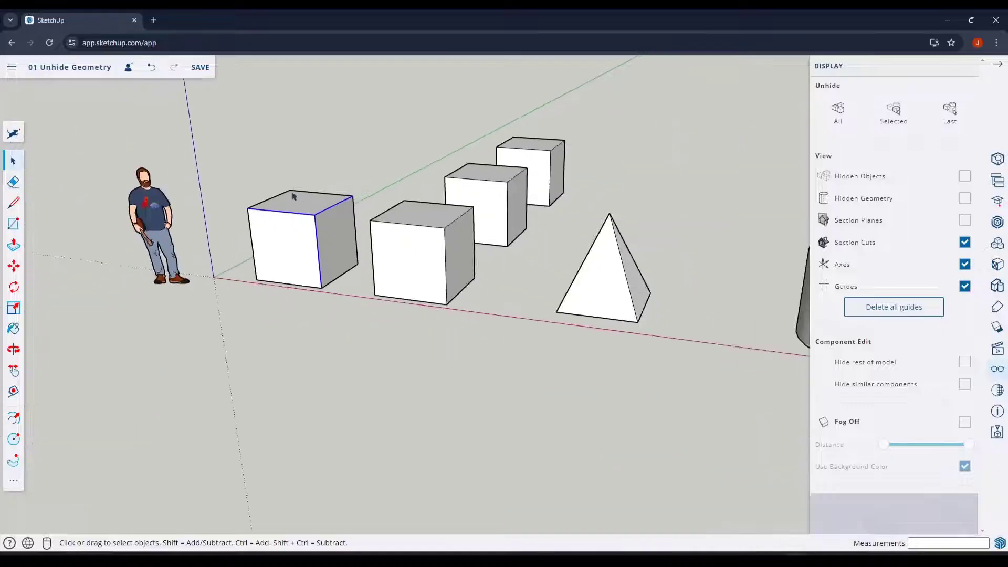
scroll(322, 185, "up", 1)
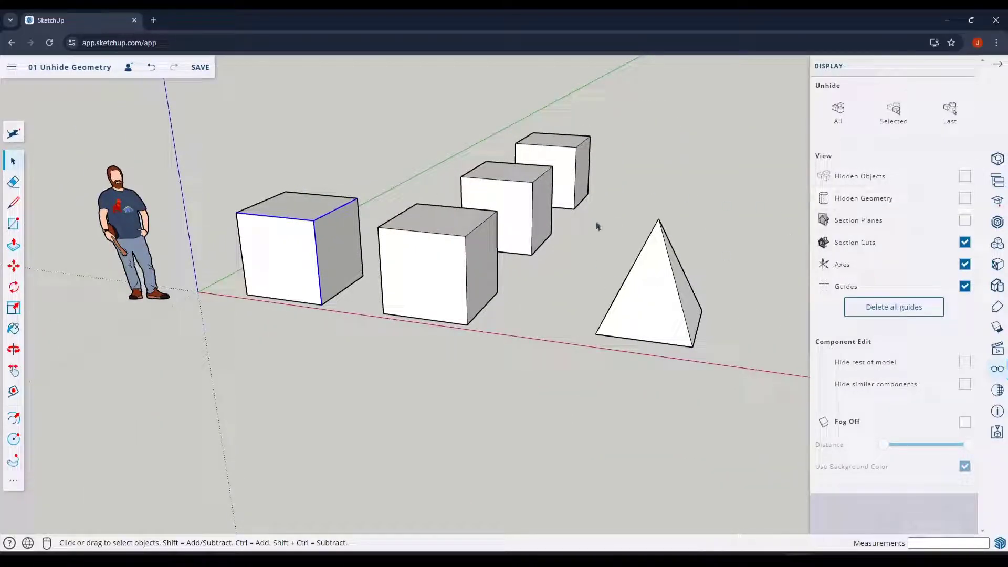
left_click(630, 174)
left_click(291, 239)
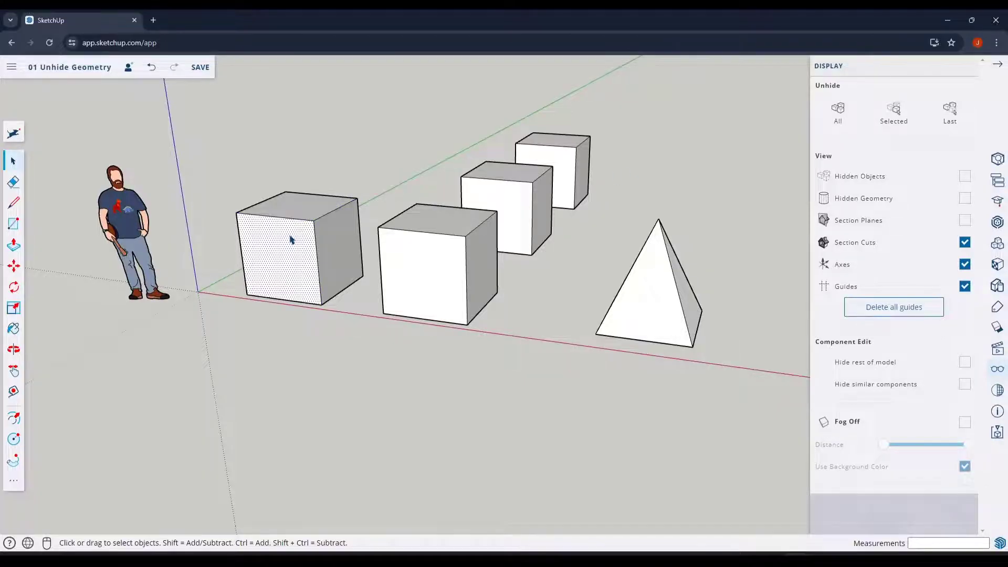
scroll(288, 243, "up", 2)
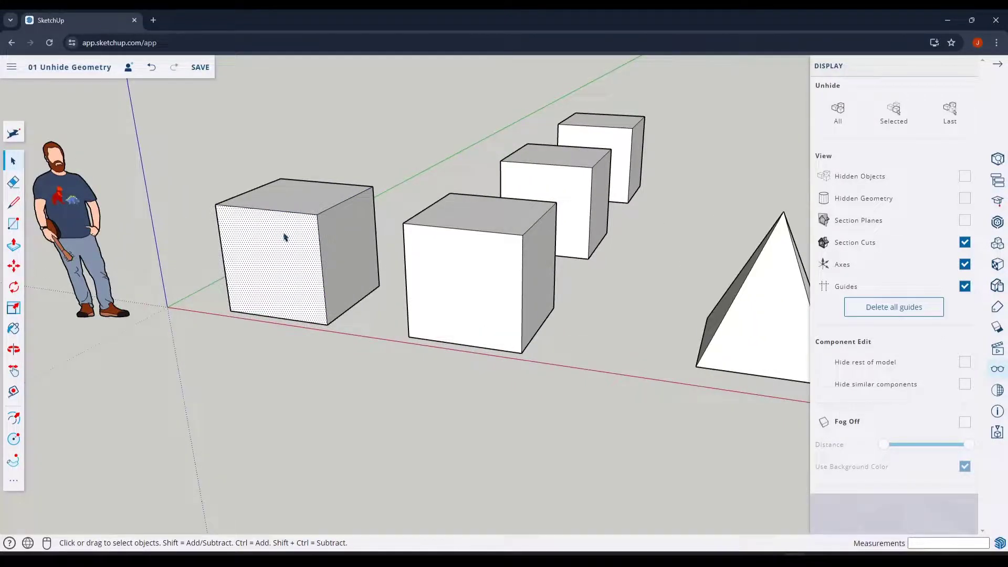
triple_click(284, 237)
right_click(284, 235)
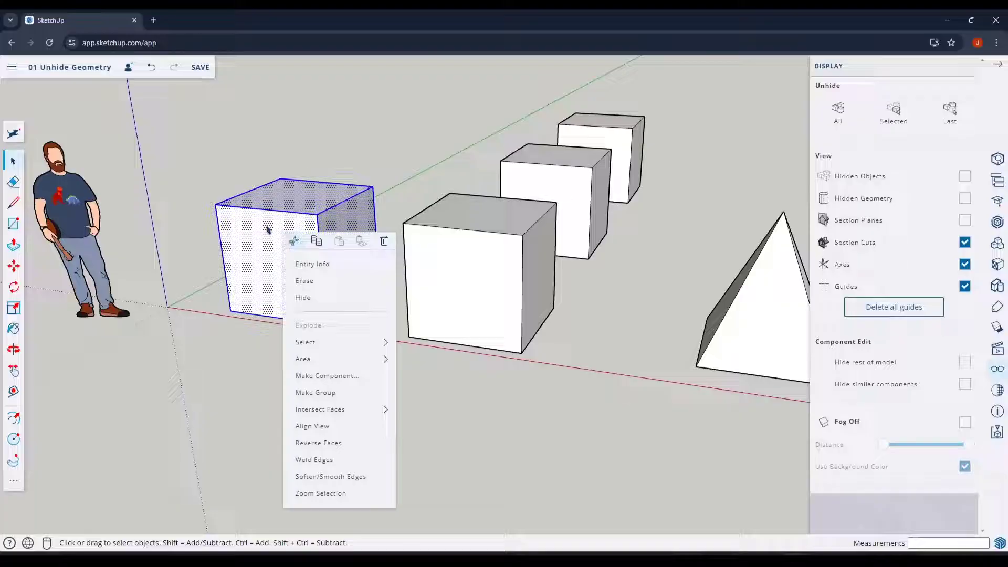
left_click(303, 299)
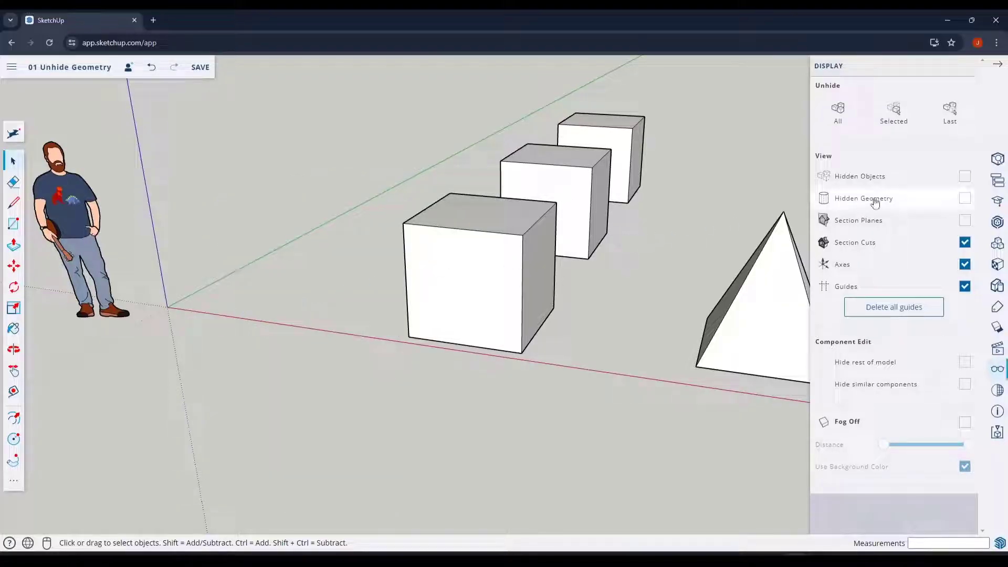
Step: Turn the Hidden Objects display on and off again, and enable the Hidden Geometry display
left_click(965, 177)
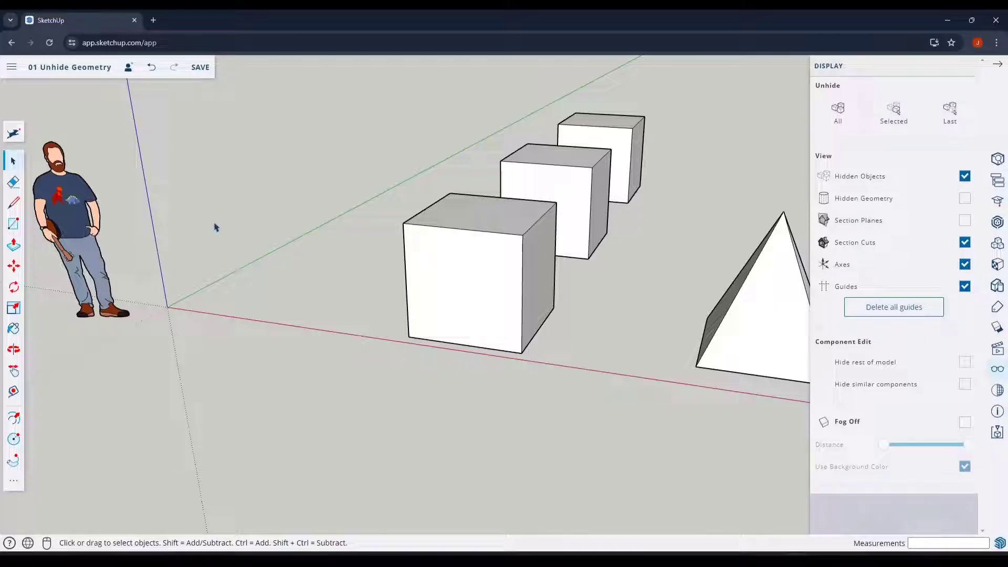
left_click(965, 176)
left_click(964, 198)
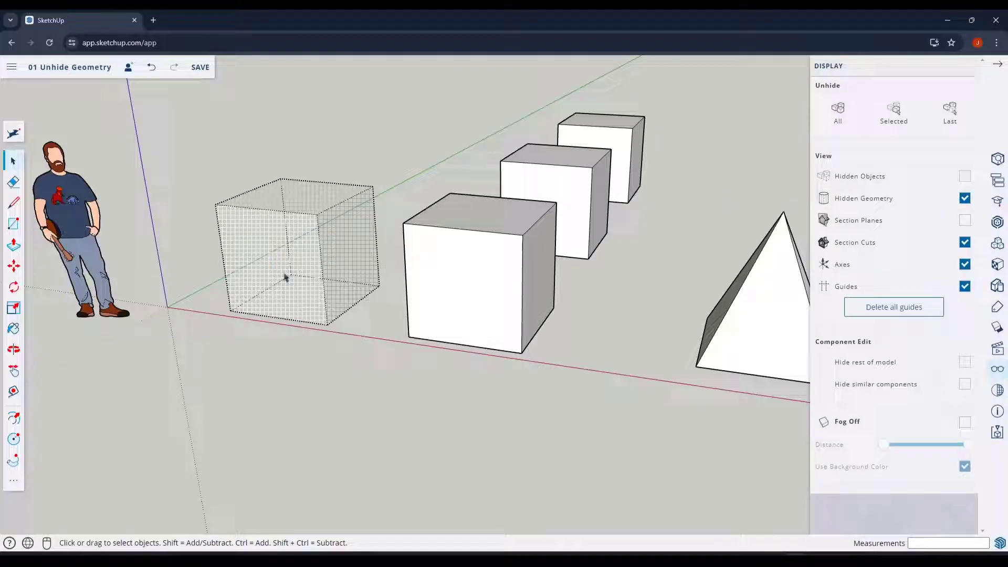
Step: Select the front, right and top faces of the hidden first cube and restore only them with Unhide Selected
left_click(356, 247)
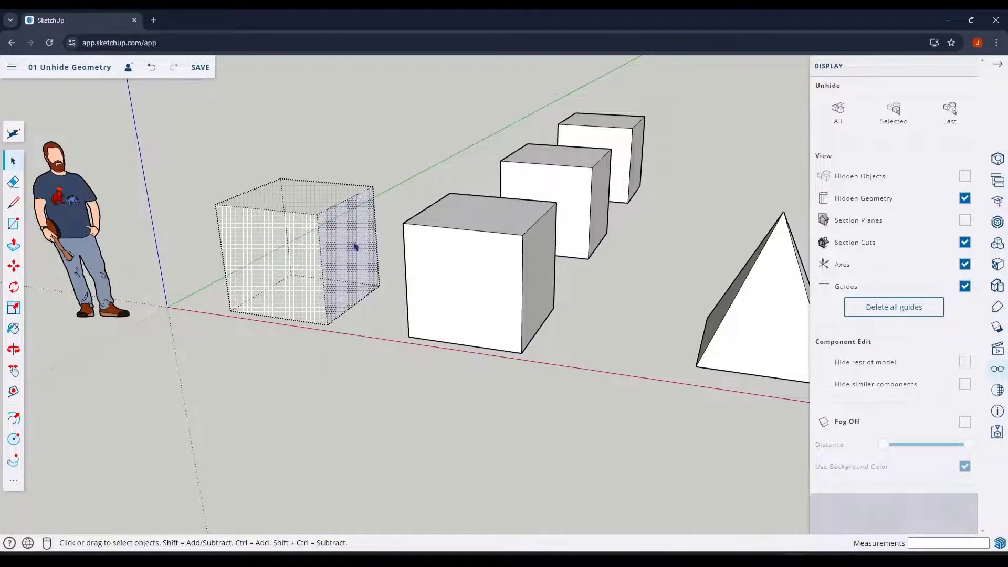
left_click(309, 244, "shift")
left_click(315, 199, "shift")
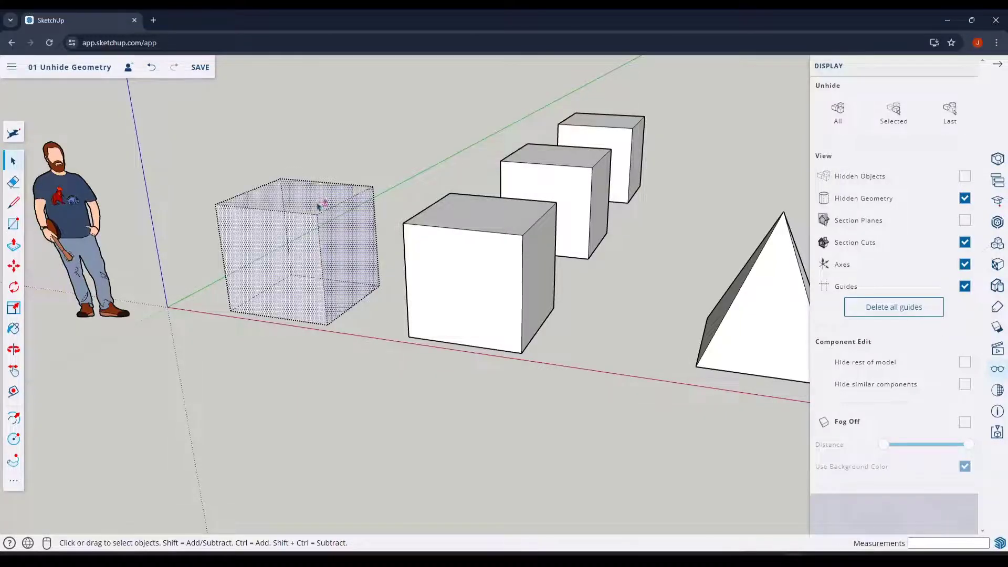
middle_click_drag(386, 261, 441, 278)
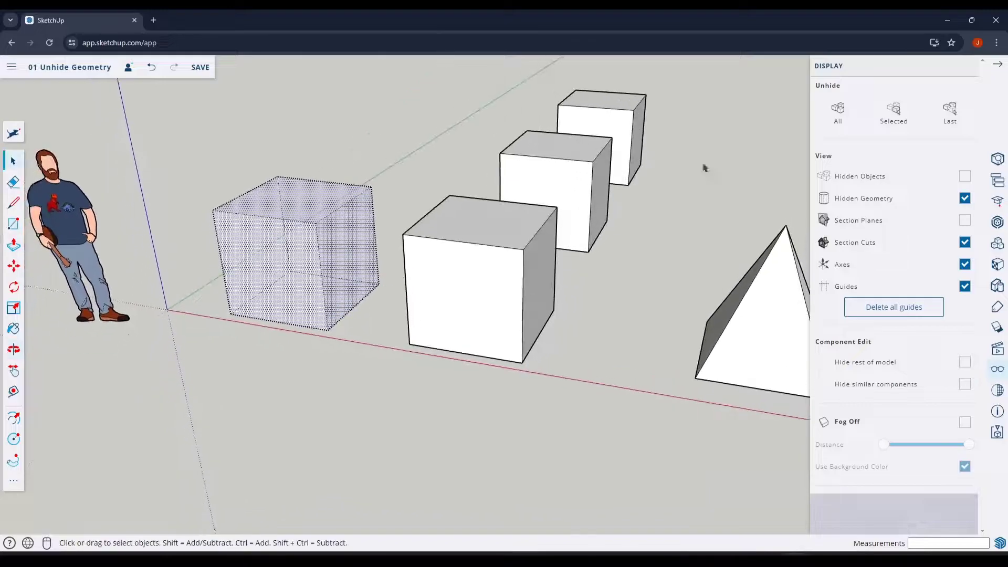
left_click(906, 123)
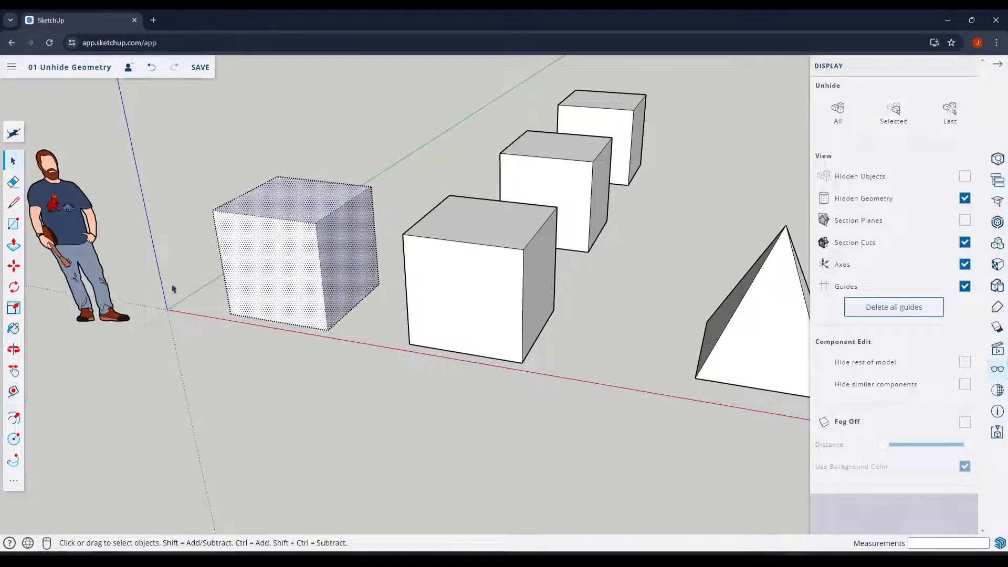
Step: Examine the first cube from behind for remaining hidden geometry and restore it with Unhide All
middle_click_drag(173, 290, 746, 255)
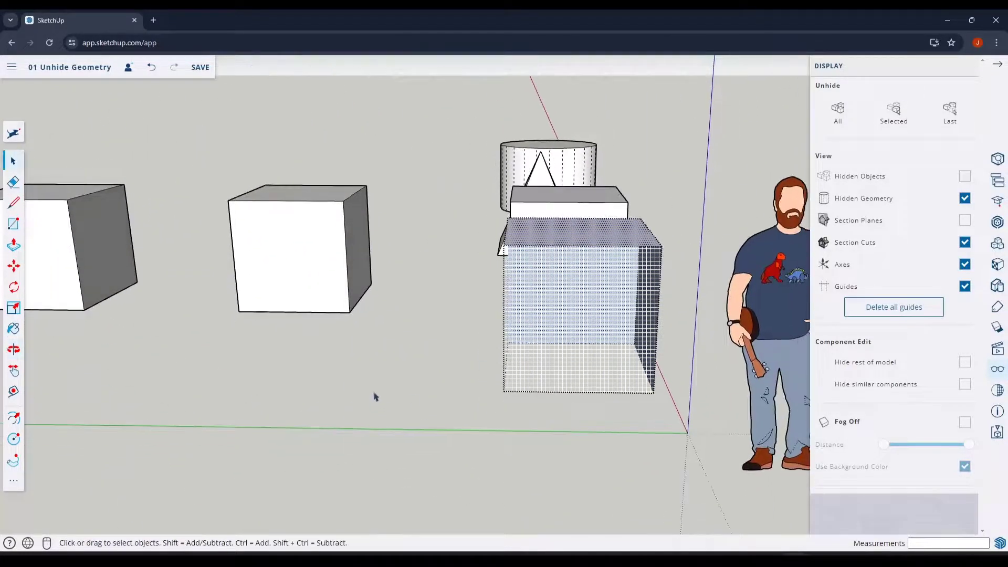
middle_click_drag(633, 351, 6, 391)
left_click(838, 112)
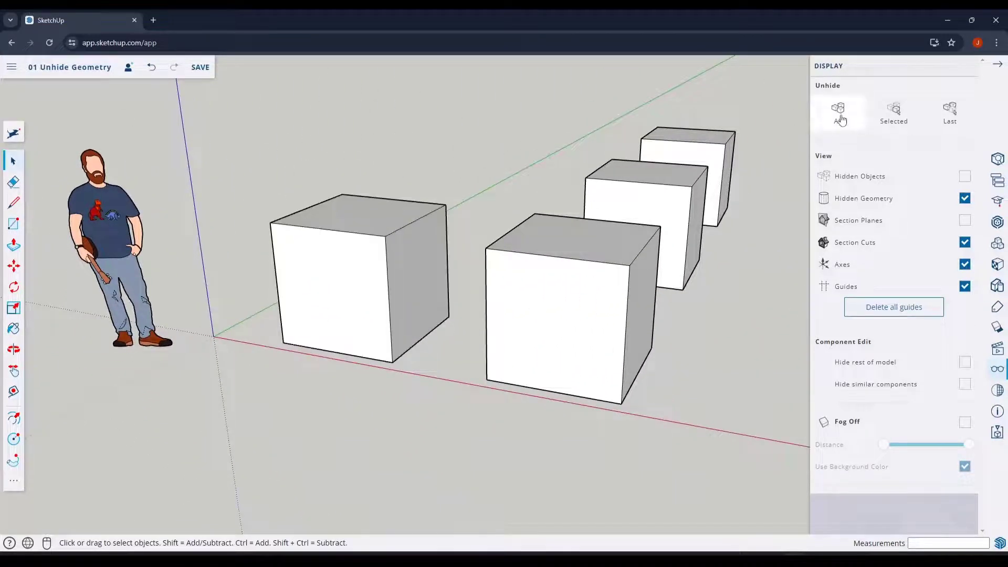
scroll(210, 303, "down", 2)
scroll(520, 268, "up", 1)
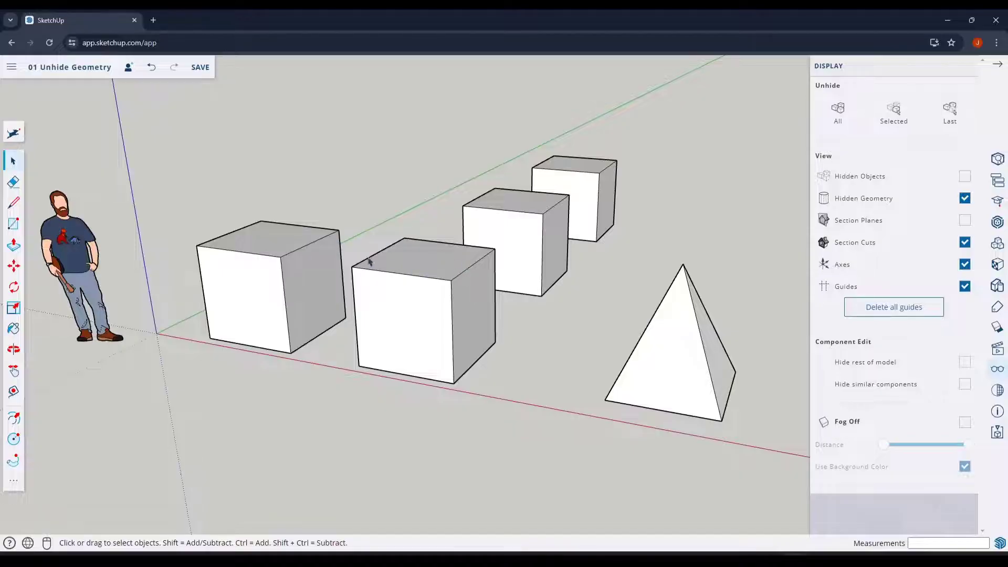
Step: Turn off the Hidden Geometry display and try to push/pull the cylinder's smooth curved side
scroll(216, 210, "down", 3)
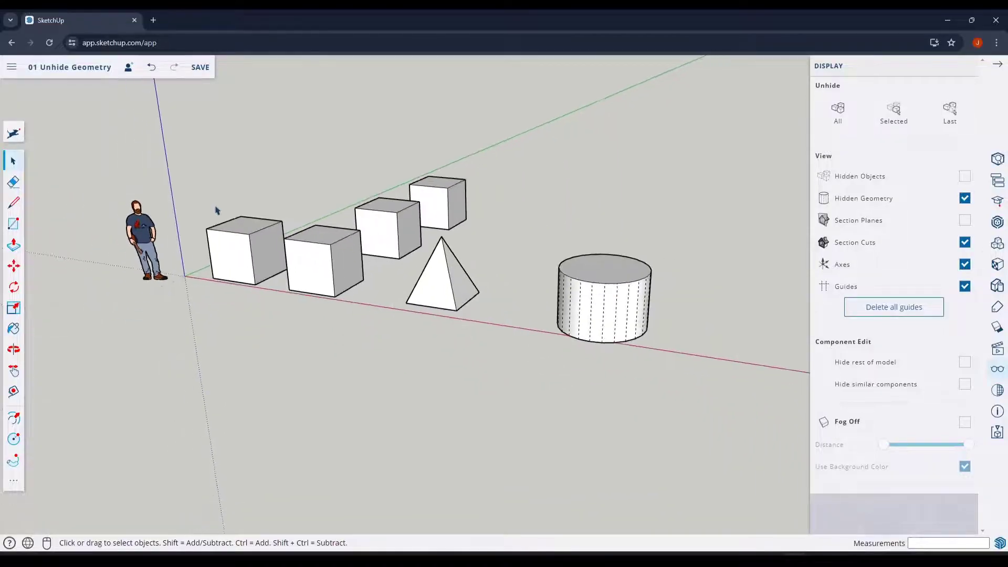
scroll(712, 341, "up", 3)
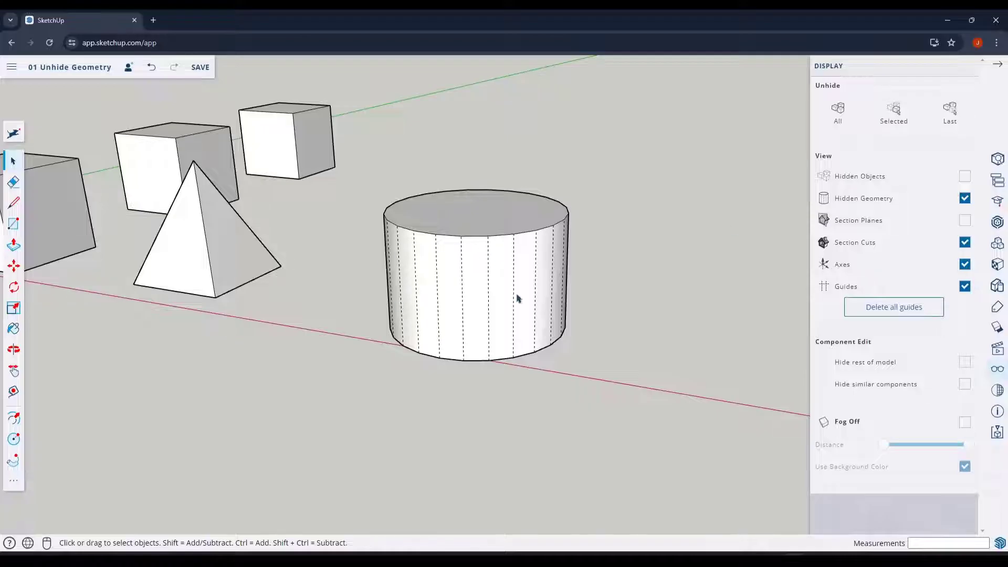
left_click(966, 201)
key("p")
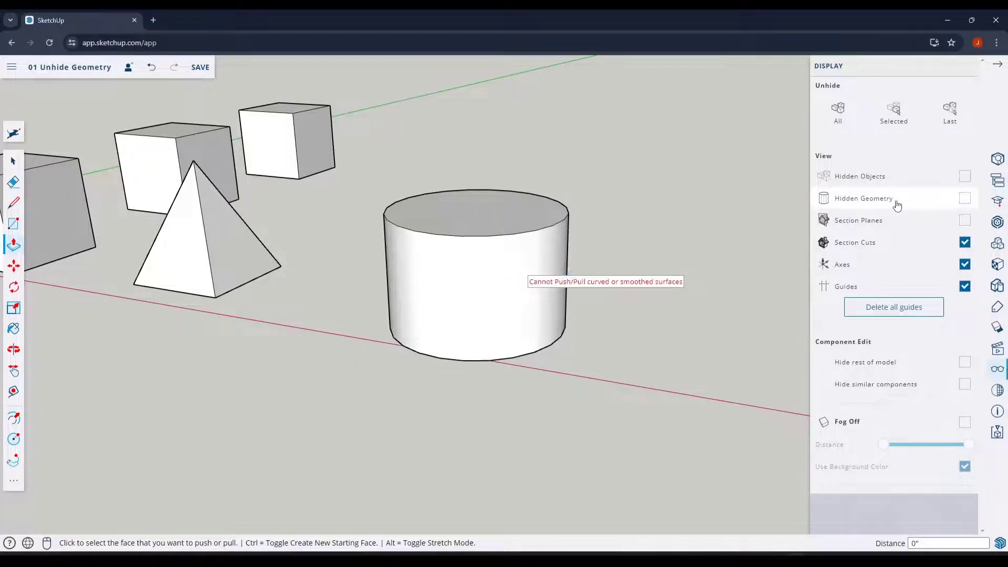
Step: Enable the Hidden Geometry display and push/pull seven alternate facets of the cylinder's side outward, each about 2 to 2.5 feet, as gear-like teeth
left_click(965, 199)
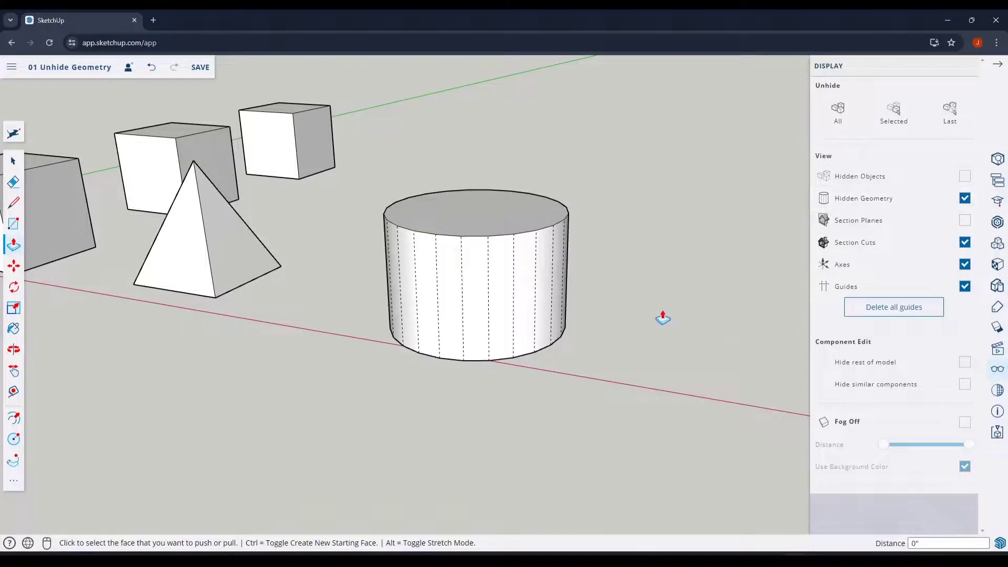
left_click(559, 275)
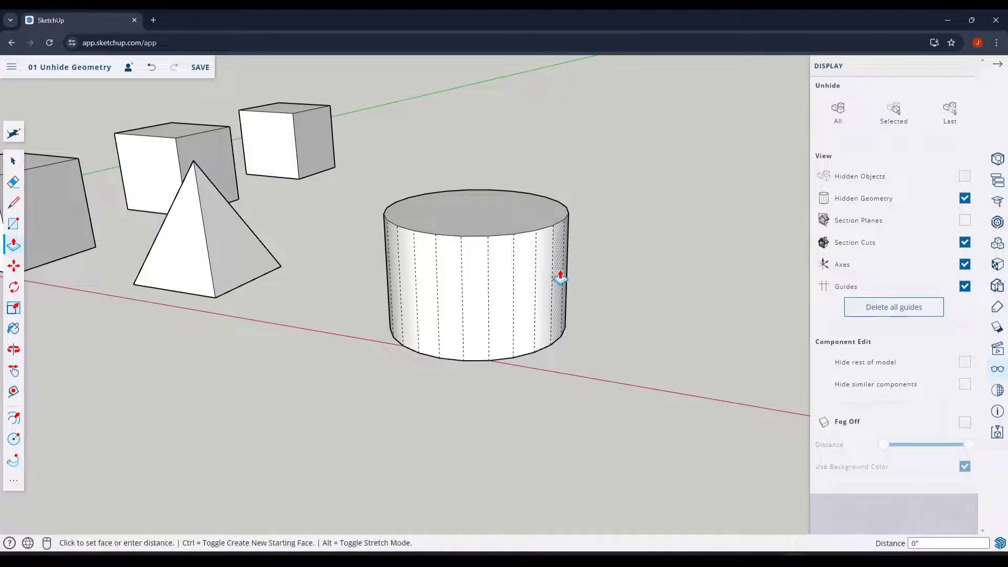
left_click(609, 289)
left_click(524, 288)
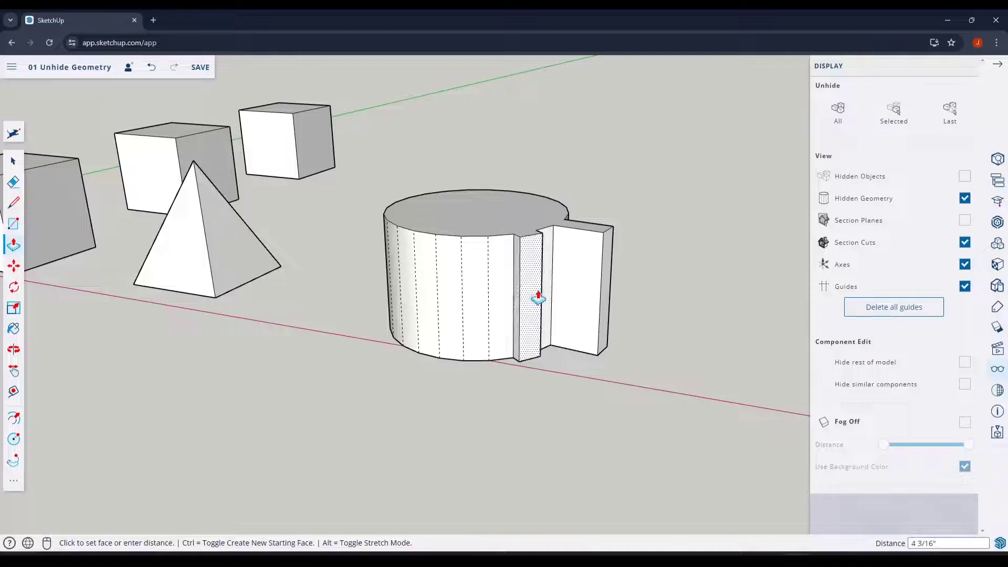
left_click(554, 315)
left_click(481, 310)
left_click(479, 342)
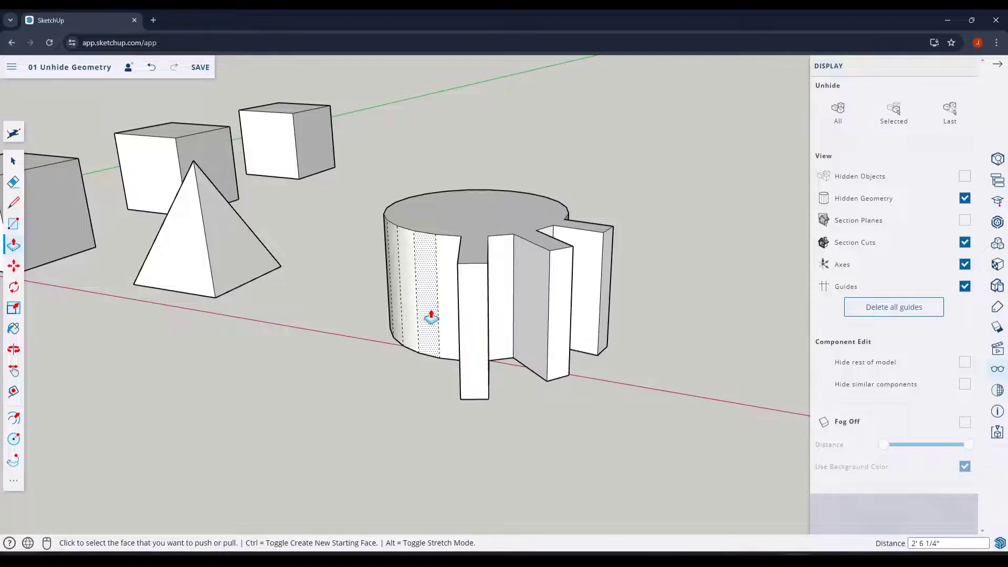
left_click(427, 315)
left_click(396, 332)
middle_click_drag(396, 331, 443, 317)
left_click(477, 310)
left_click(455, 331)
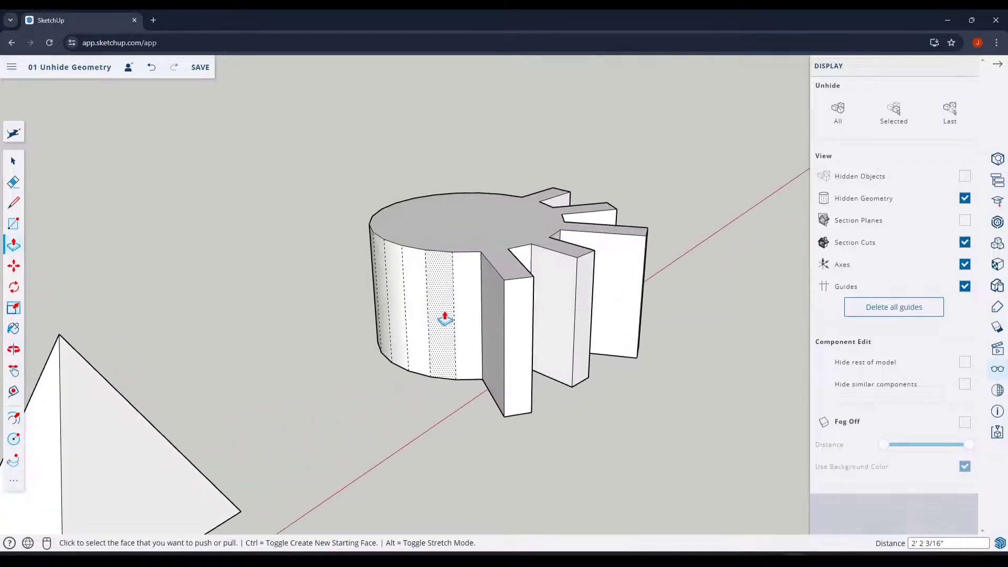
left_click(444, 317)
left_click(434, 353)
mouse_move(434, 354)
middle_mouse_down()
mouse_move(339, 334)
mouse_move(432, 349)
middle_mouse_up()
left_click(432, 349)
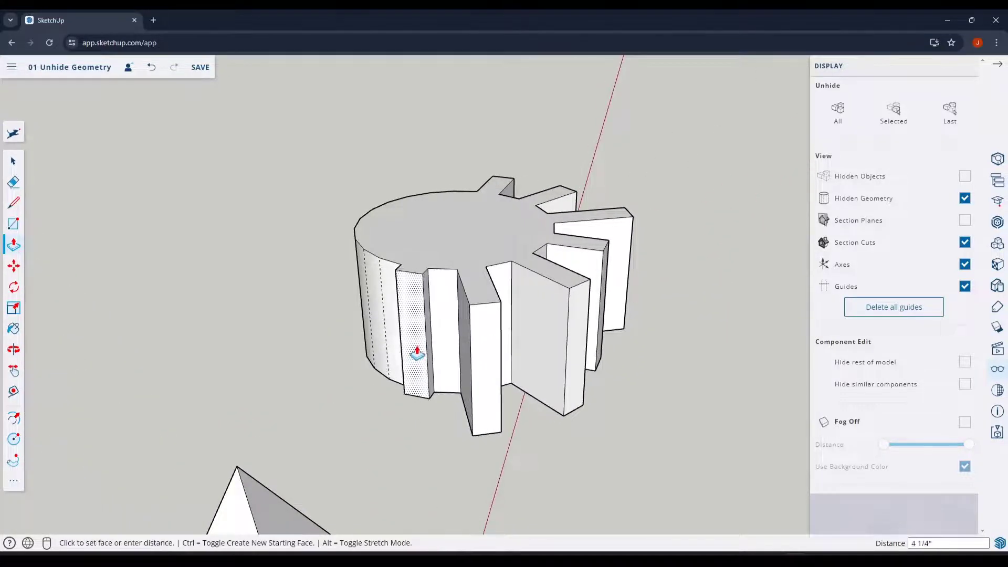
left_click(398, 387)
Step: Select all connected geometry of the pyramid and make it a group
middle_click_drag(686, 350, 542, 265)
scroll(542, 265, "down", 5)
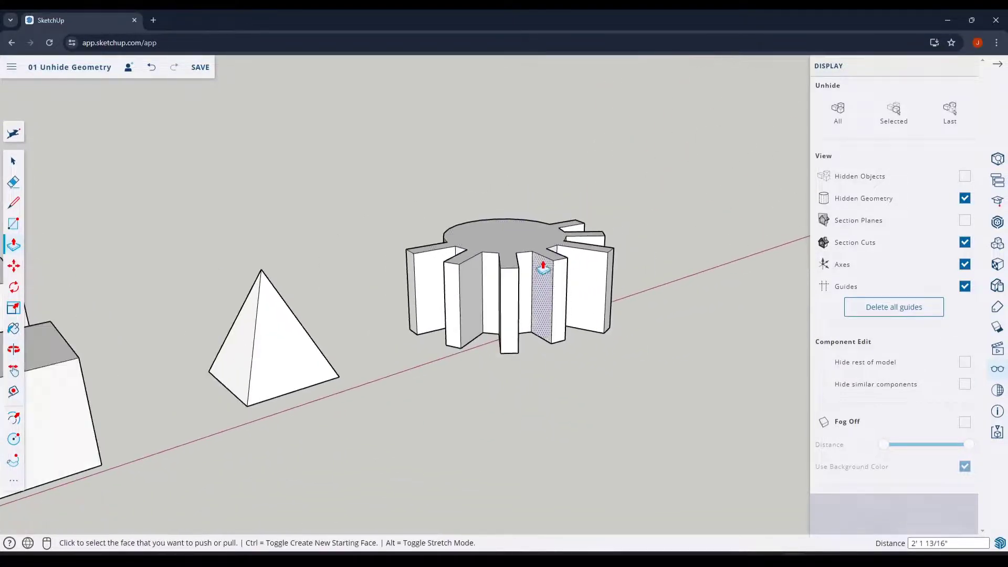
middle_click_drag(470, 315, 351, 281)
scroll(359, 280, "up", 2)
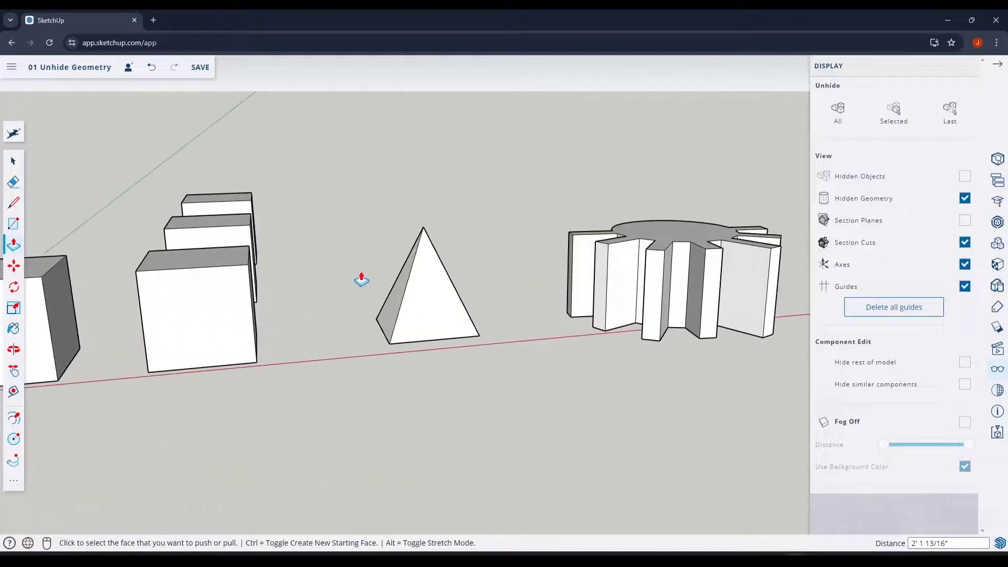
scroll(691, 256, "down", 2)
scroll(732, 269, "down", 1)
middle_click_drag(733, 269, 418, 275)
scroll(418, 276, "up", 3)
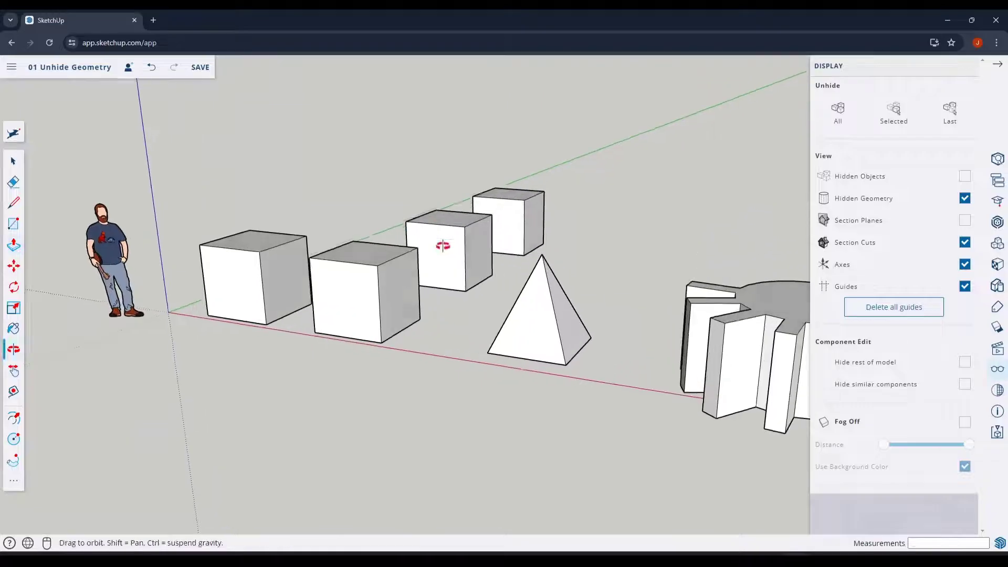
key("space")
double_click(555, 313)
left_click(544, 314)
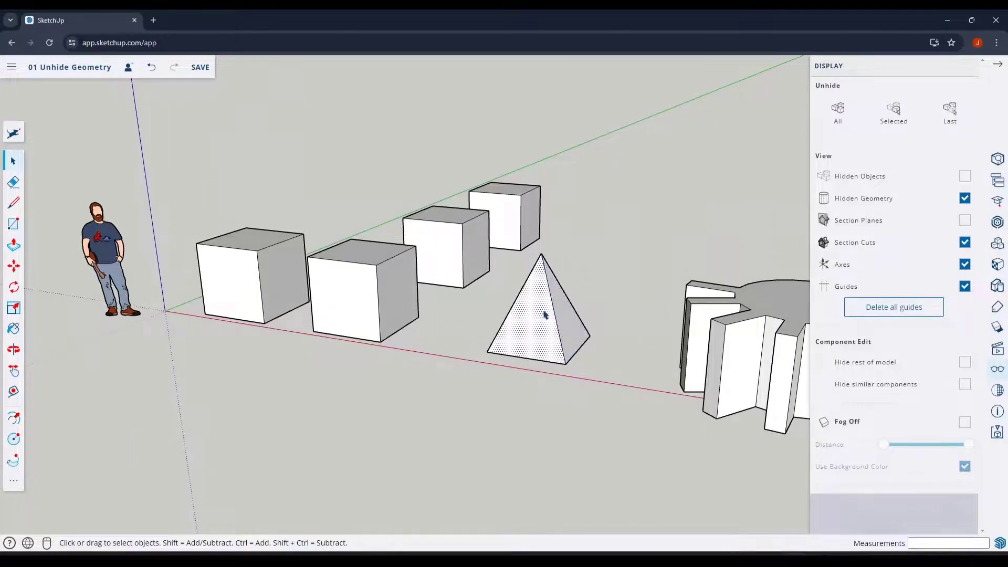
triple_click(543, 314)
right_click(544, 314)
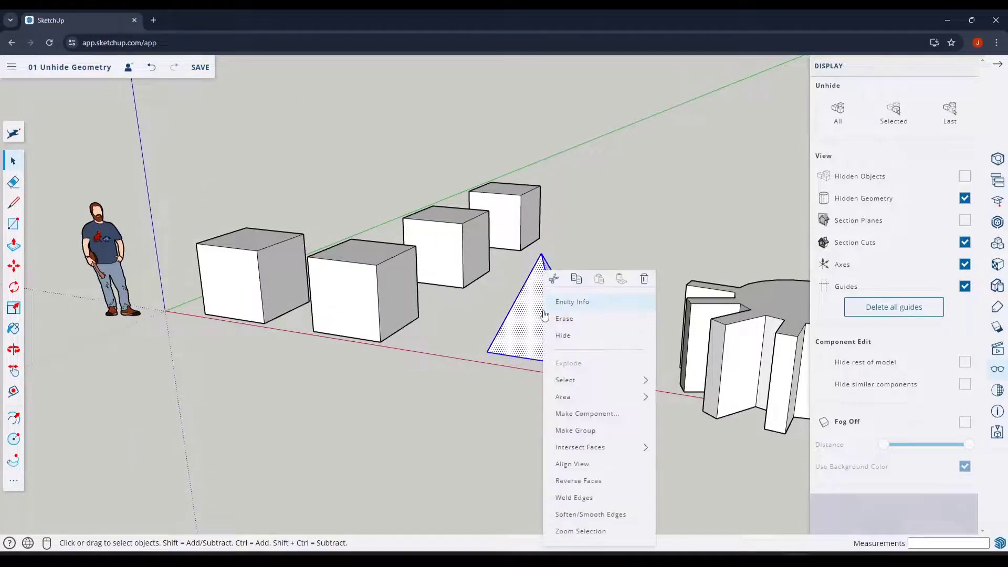
left_click(587, 430)
Step: Select the pyramid group, the farthest cube of the receding row and the second cube along the red axis, and hide them together
scroll(504, 272, "up", 2)
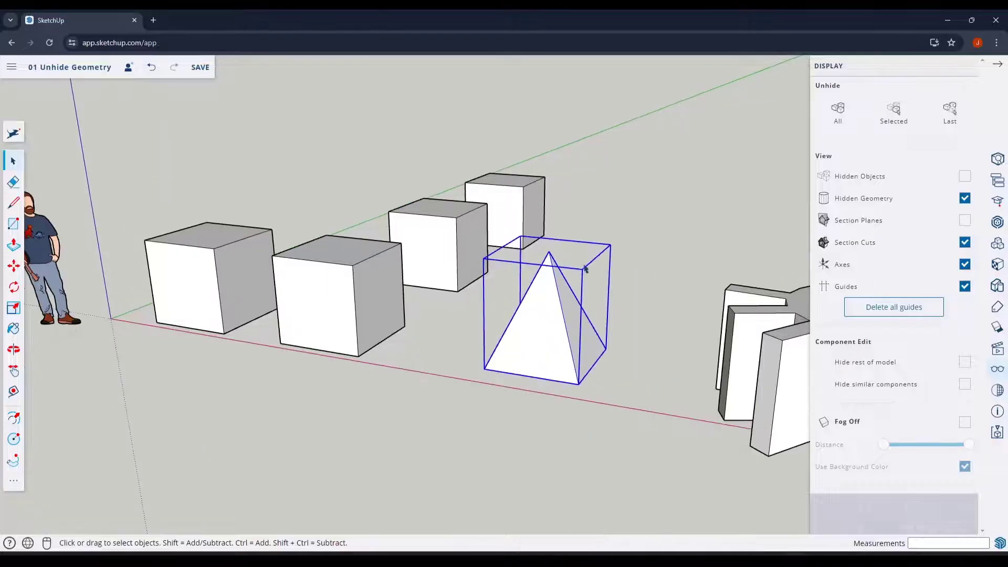
left_click(370, 274, "shift")
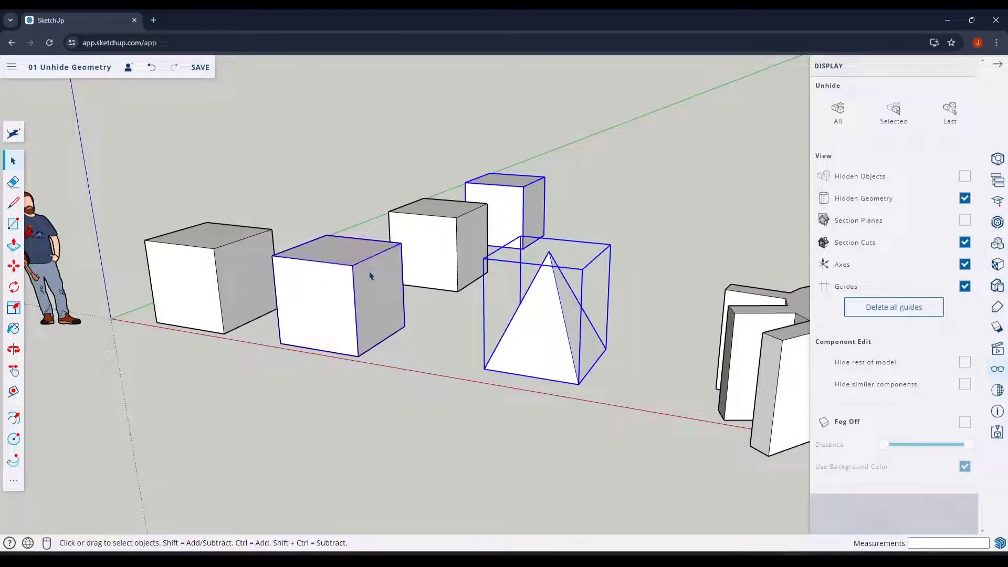
left_click(543, 325)
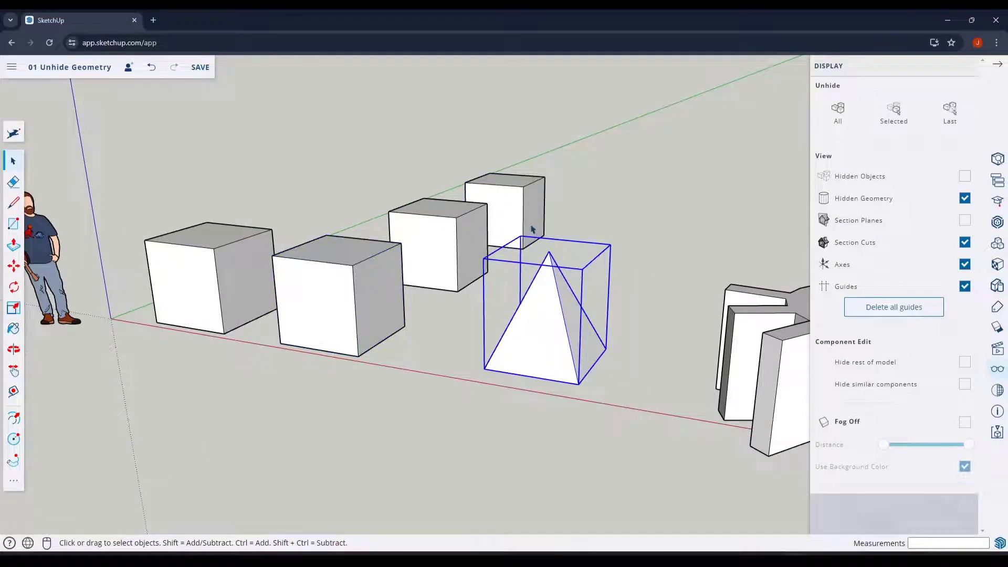
left_click(488, 221, "shift")
left_click(387, 274, "shift")
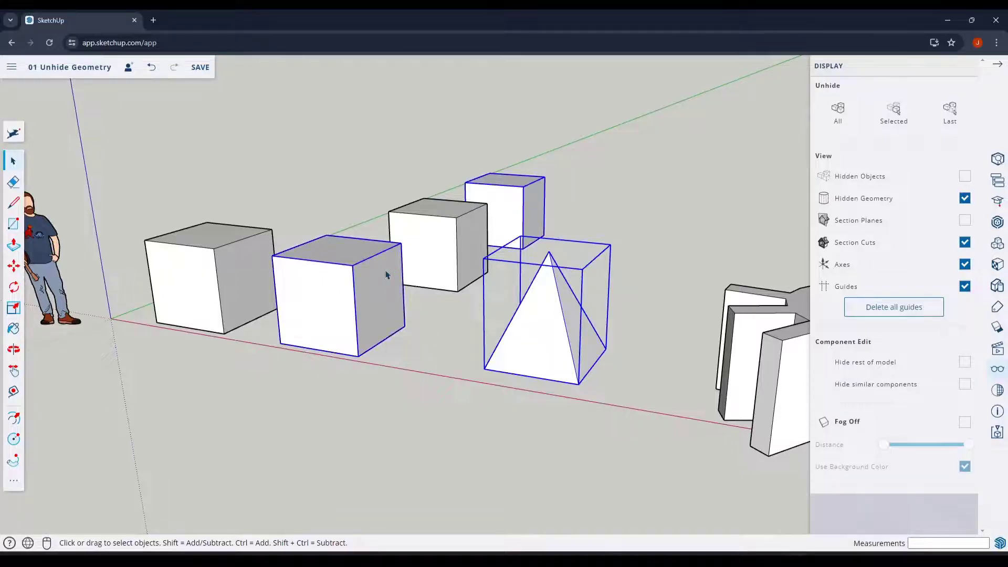
right_click(387, 273)
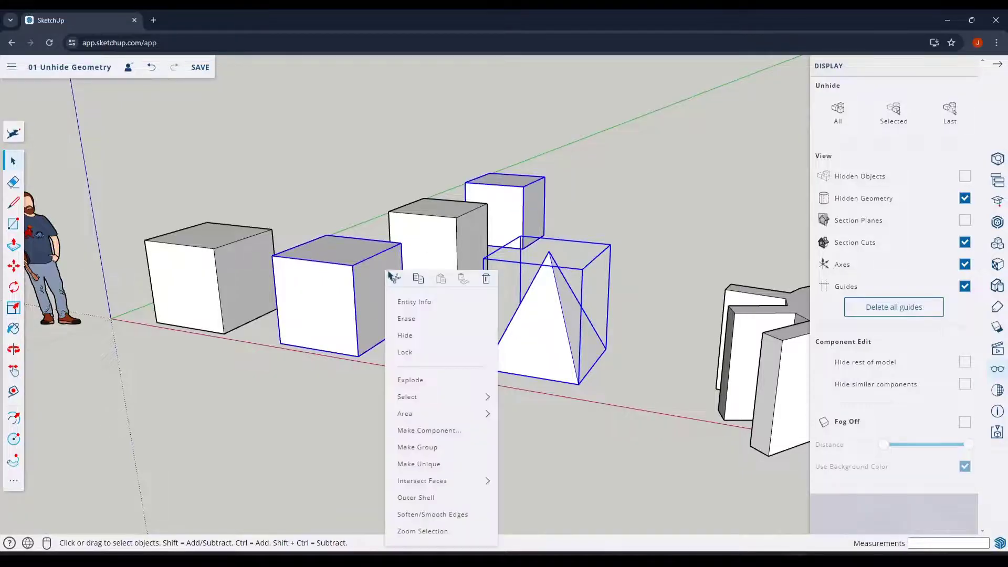
left_click(412, 336)
middle_click_drag(543, 241, 567, 239)
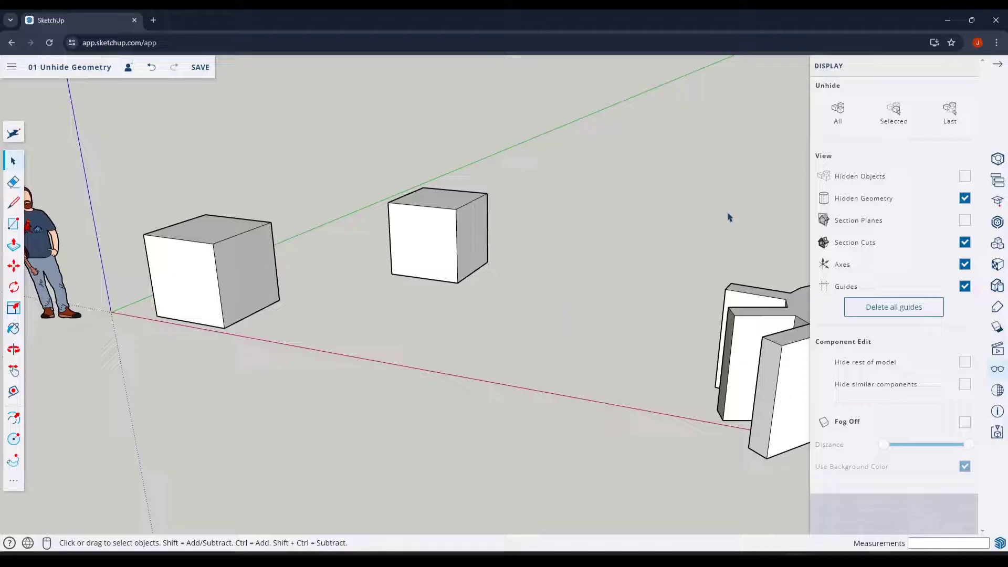
Step: Turn on the Hidden Objects display to unhide the farthest cube of the receding row by itself, and unhide all remaining objects
left_click(965, 177)
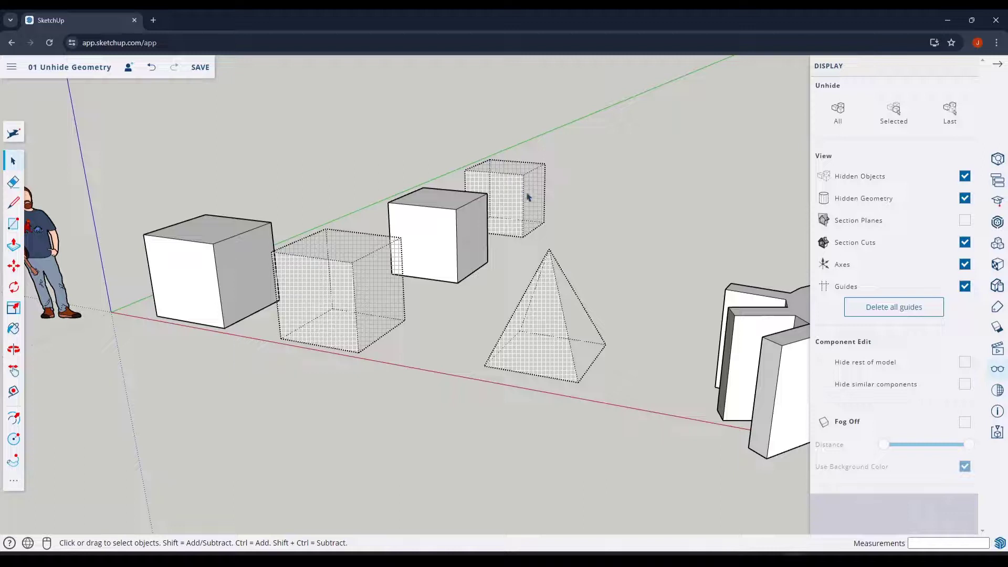
middle_click_drag(549, 199, 544, 229)
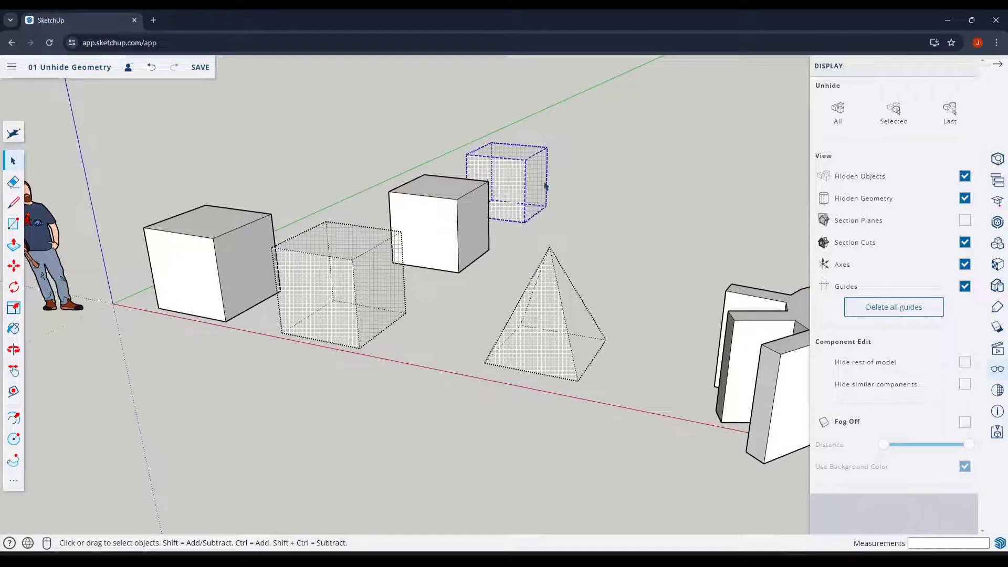
left_click(902, 116)
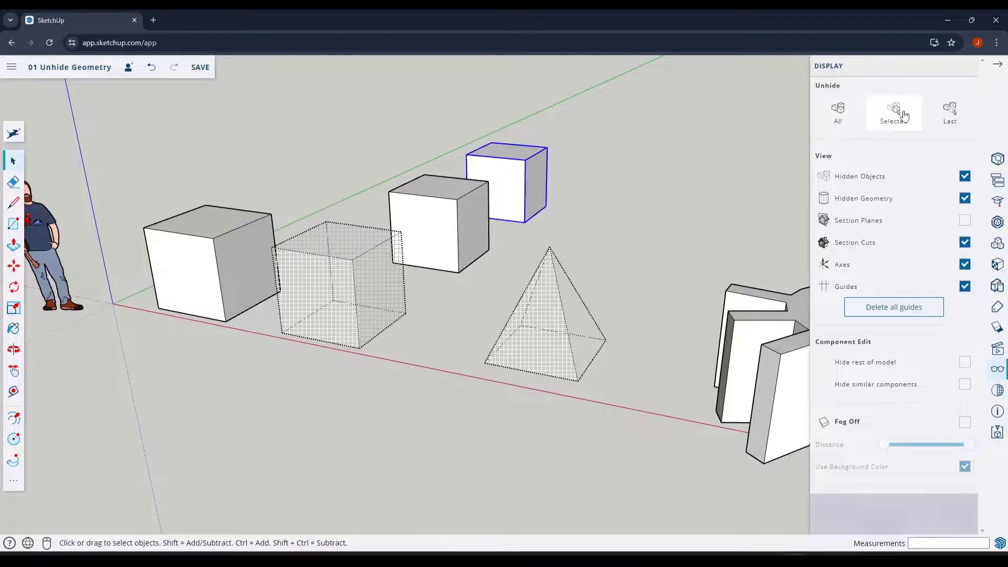
left_click(838, 115)
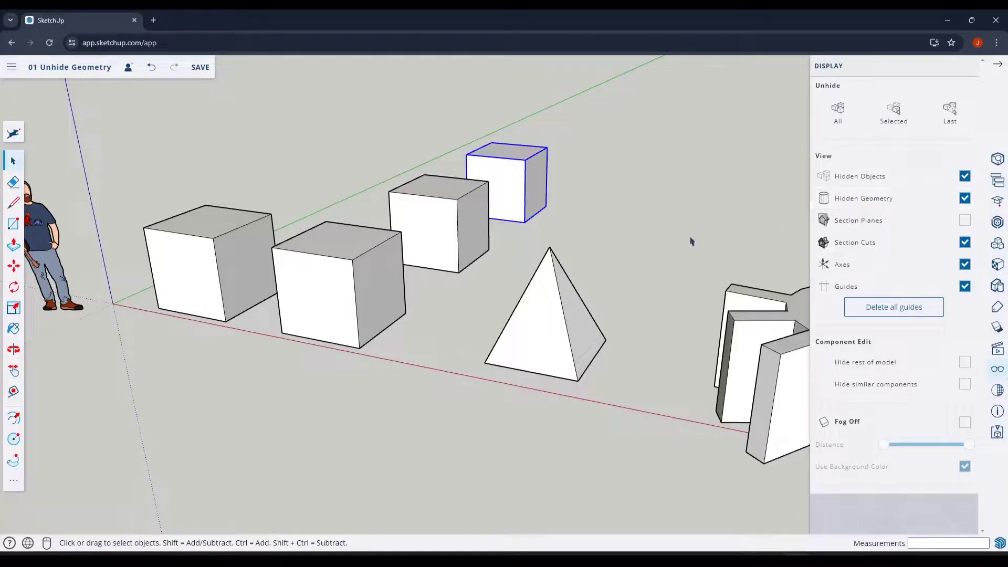
scroll(490, 209, "down", 3)
middle_click_drag(489, 209, 627, 225)
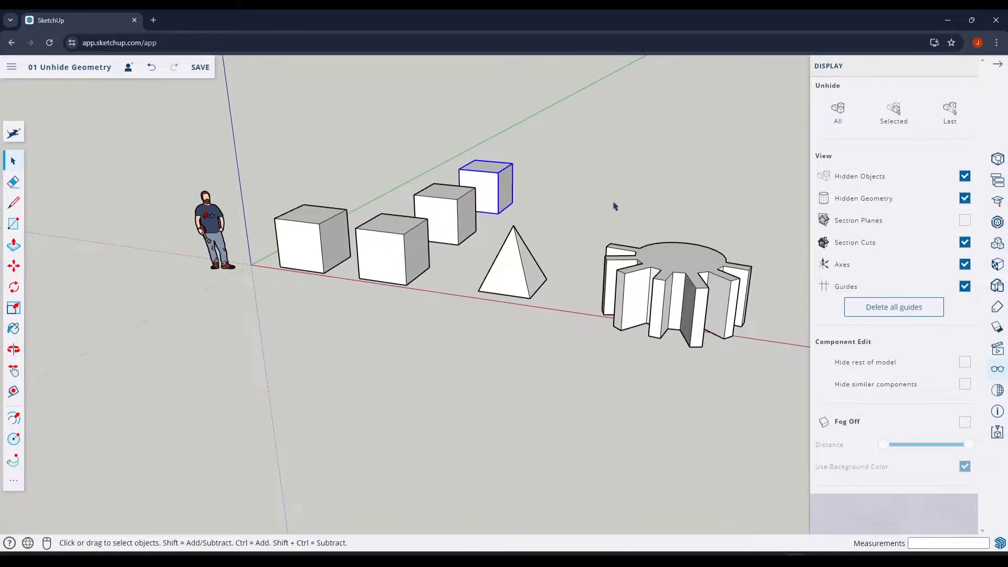
scroll(616, 206, "up", 4)
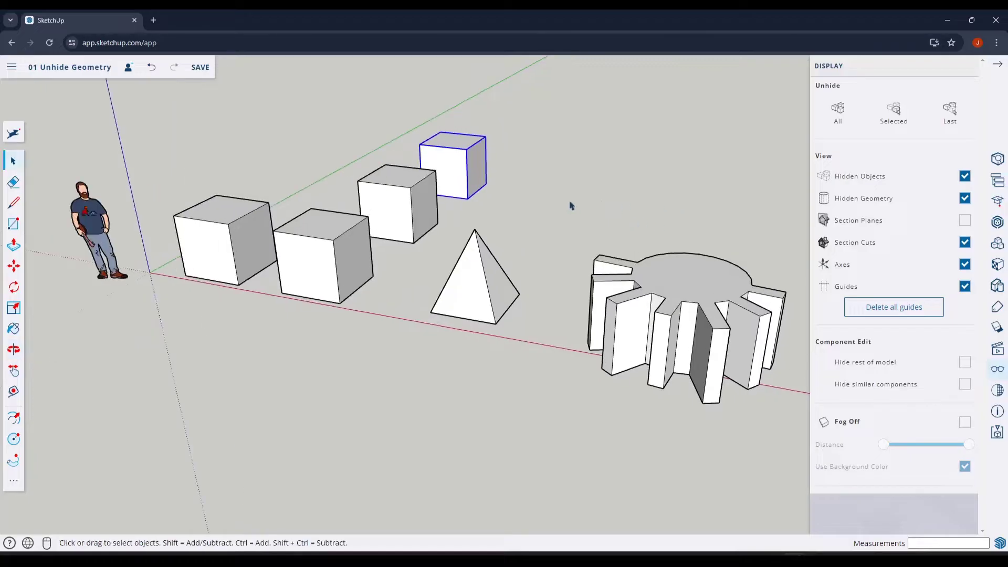
scroll(571, 205, "down", 1)
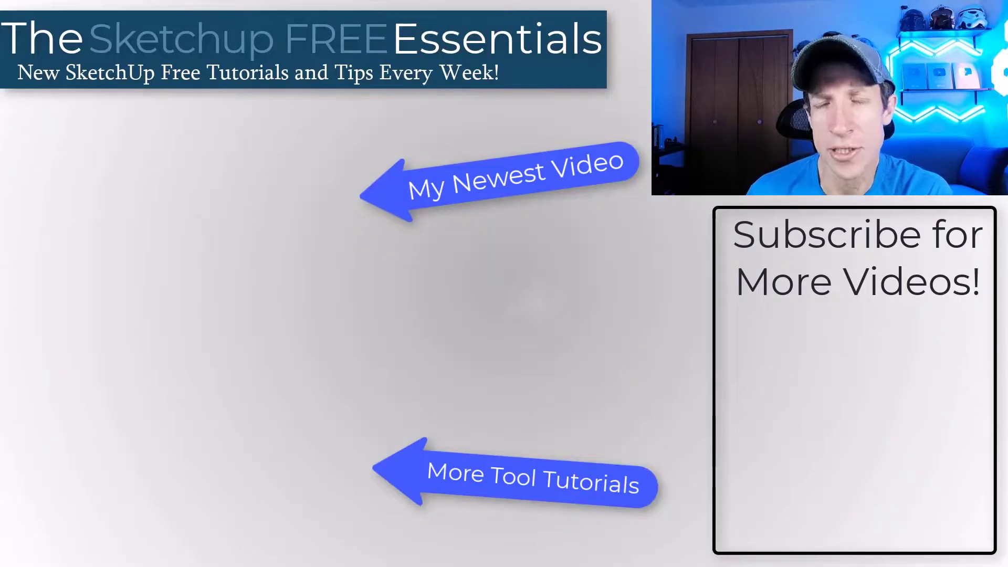